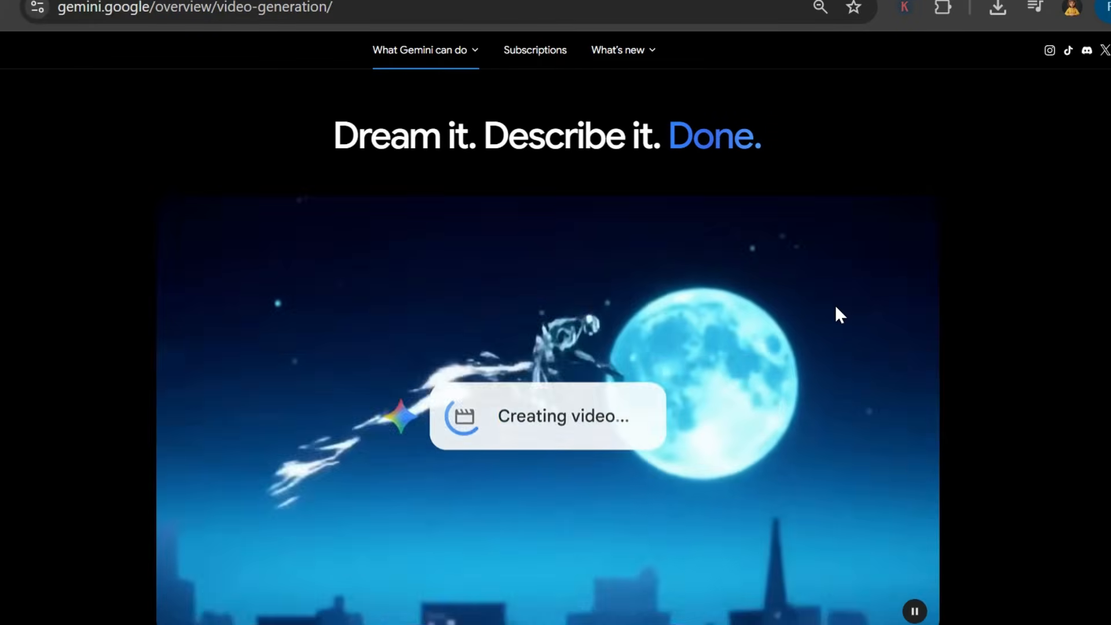
# Look through the Gemini video generation page and the sample clips in the "Veo 3.1 speaks for itself" carousel.
pyautogui.scroll(-2, 900, 307)
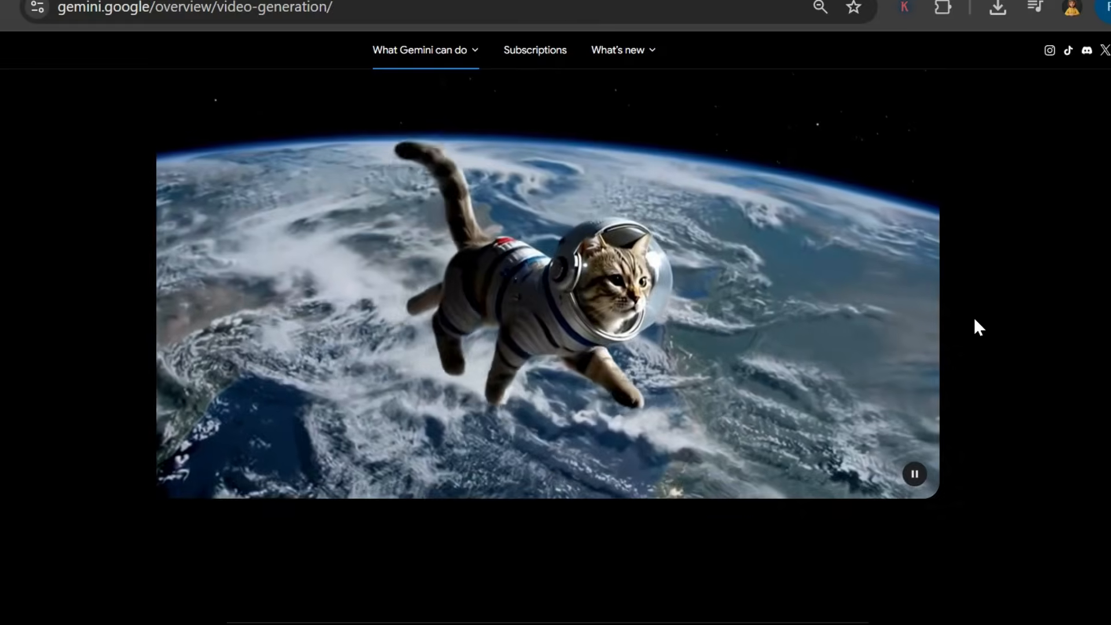
pyautogui.scroll(1, 549, 324)
pyautogui.scroll(-1, 548, 324)
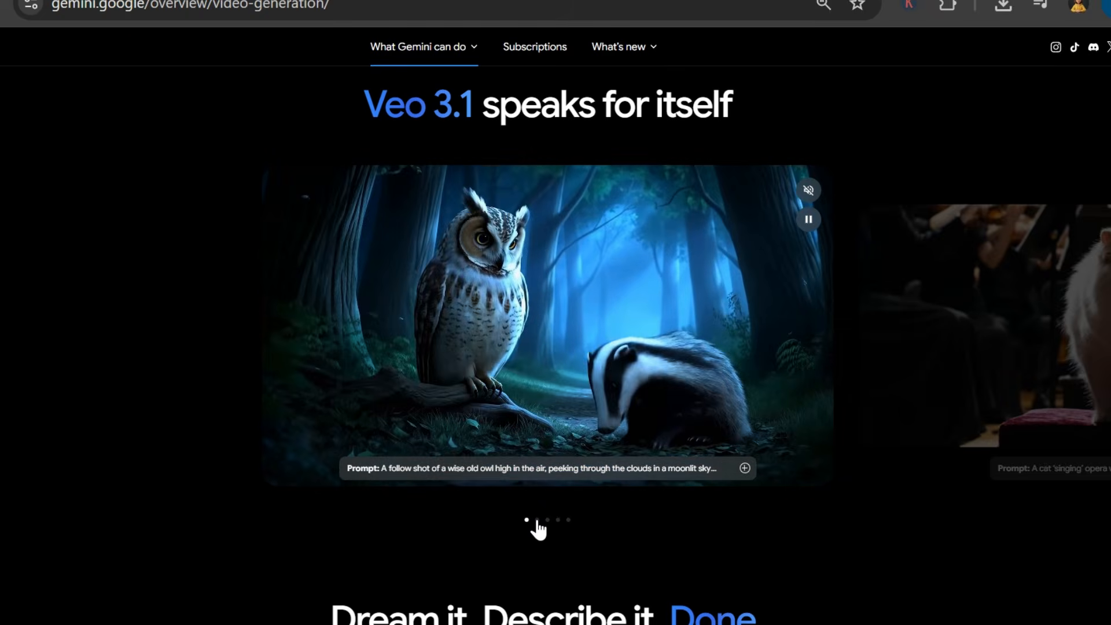
pyautogui.click(536, 524)
pyautogui.click(548, 520)
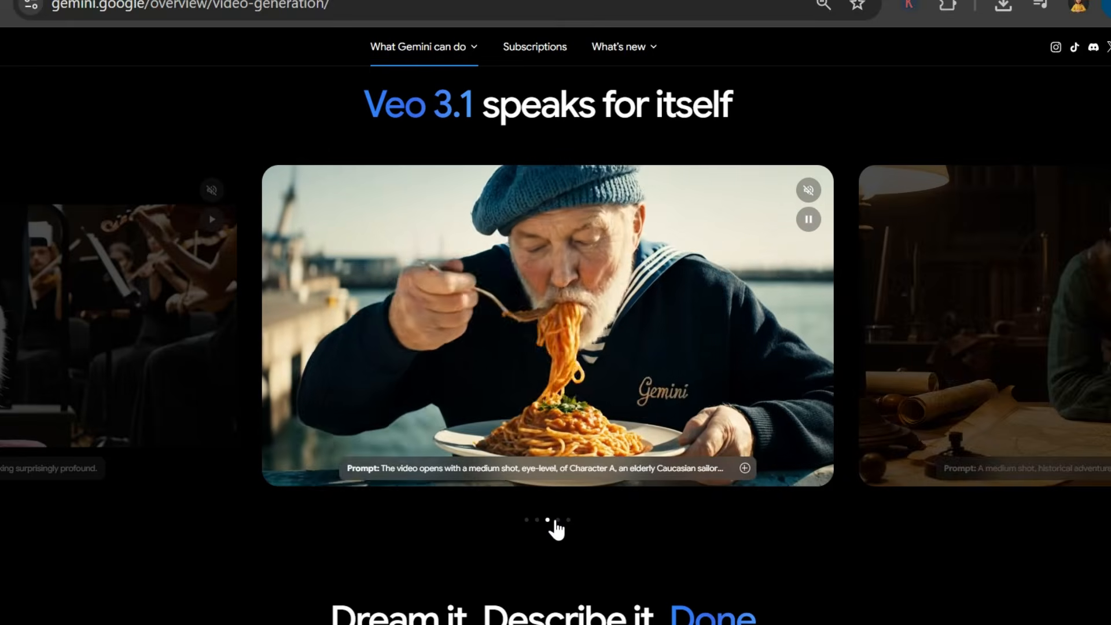
pyautogui.click(557, 520)
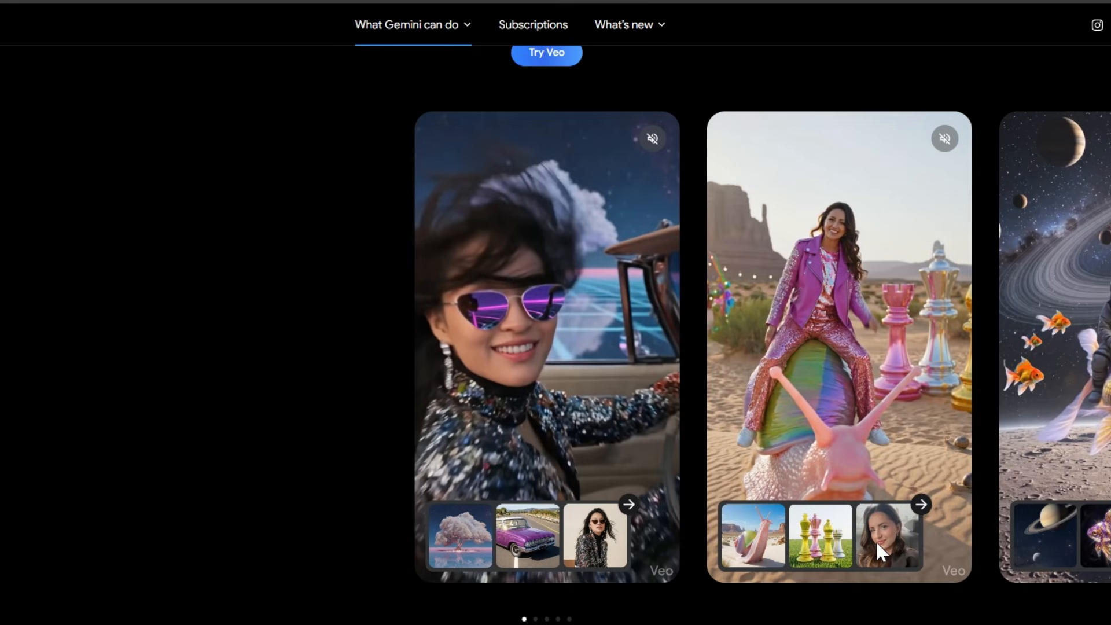
# Examine all the vertical Veo sample videos made from reference images, and look over the rest of the page.
pyautogui.click(536, 618)
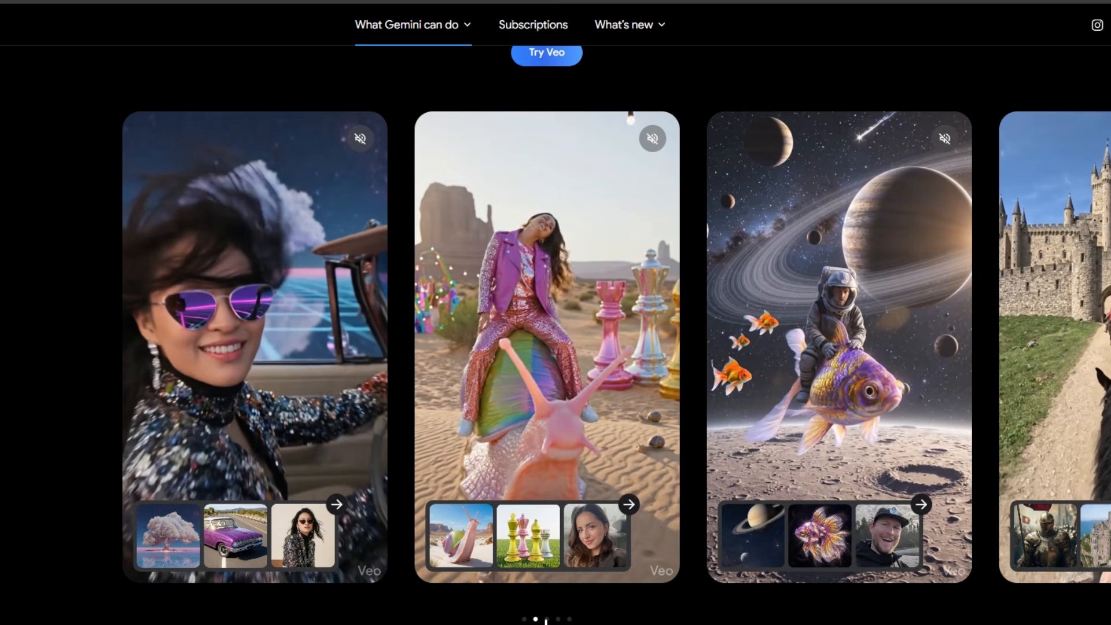
pyautogui.click(546, 619)
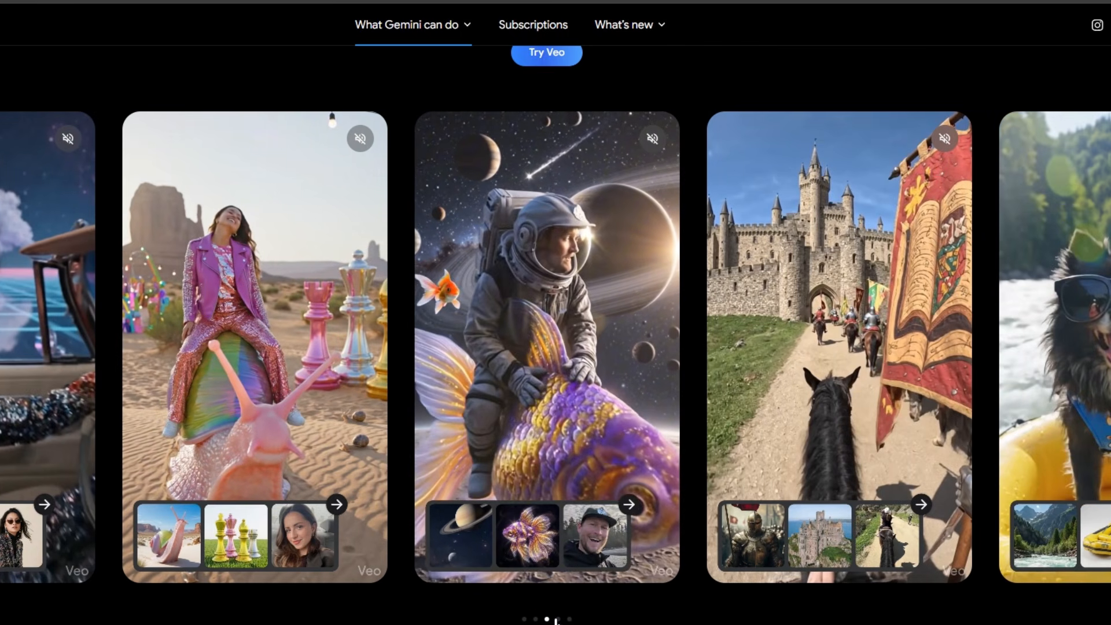
pyautogui.click(557, 619)
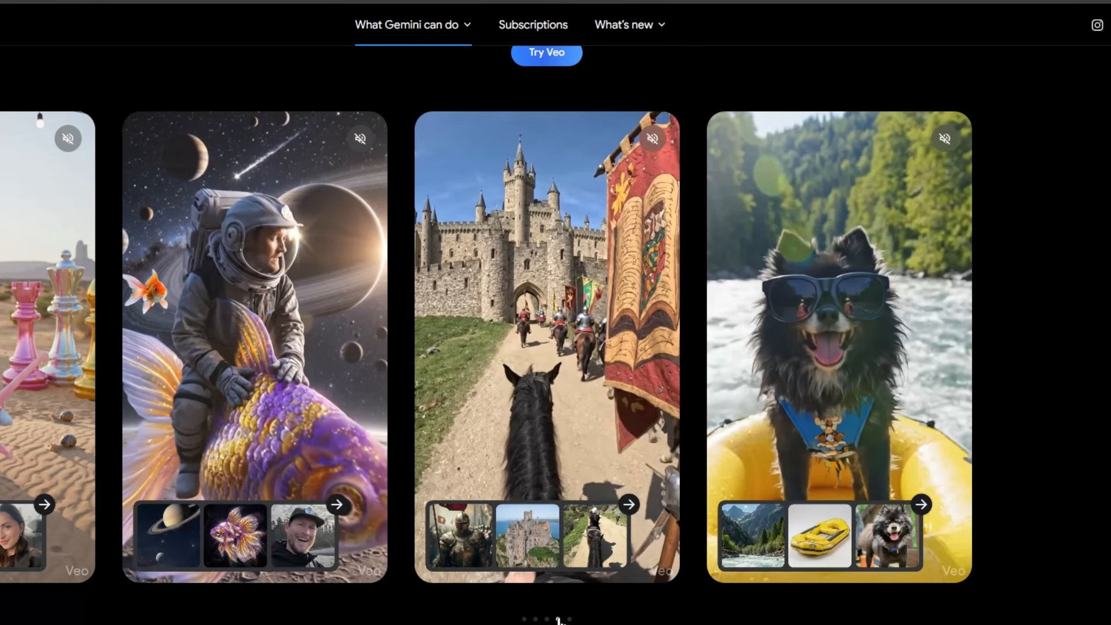
pyautogui.click(569, 618)
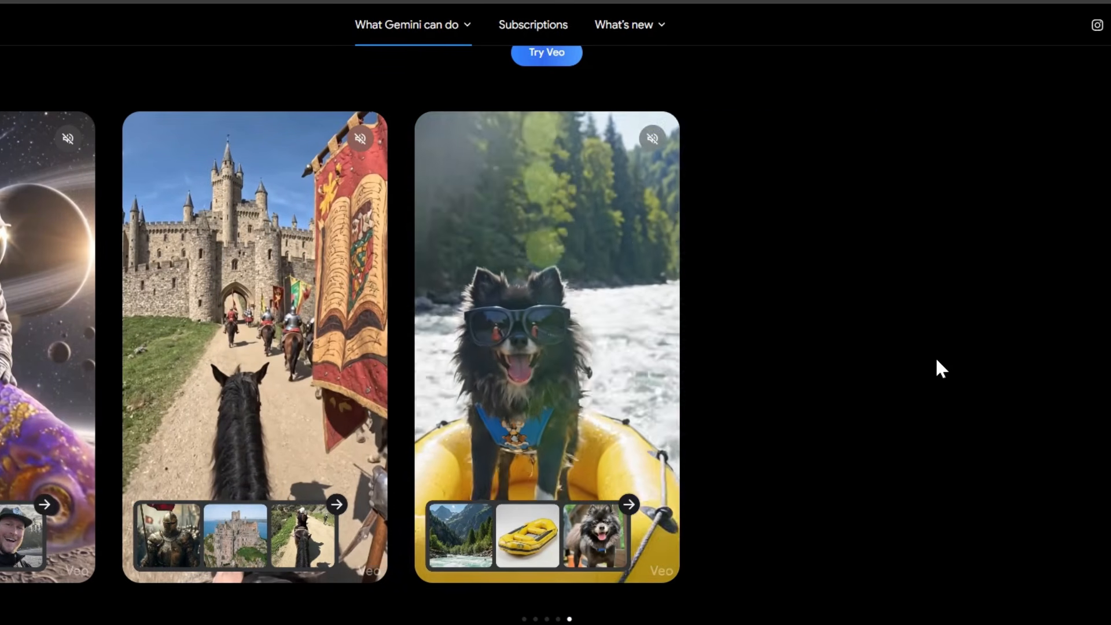
pyautogui.scroll(3, 936, 367)
pyautogui.scroll(-2, 943, 359)
pyautogui.scroll(-7, 920, 344)
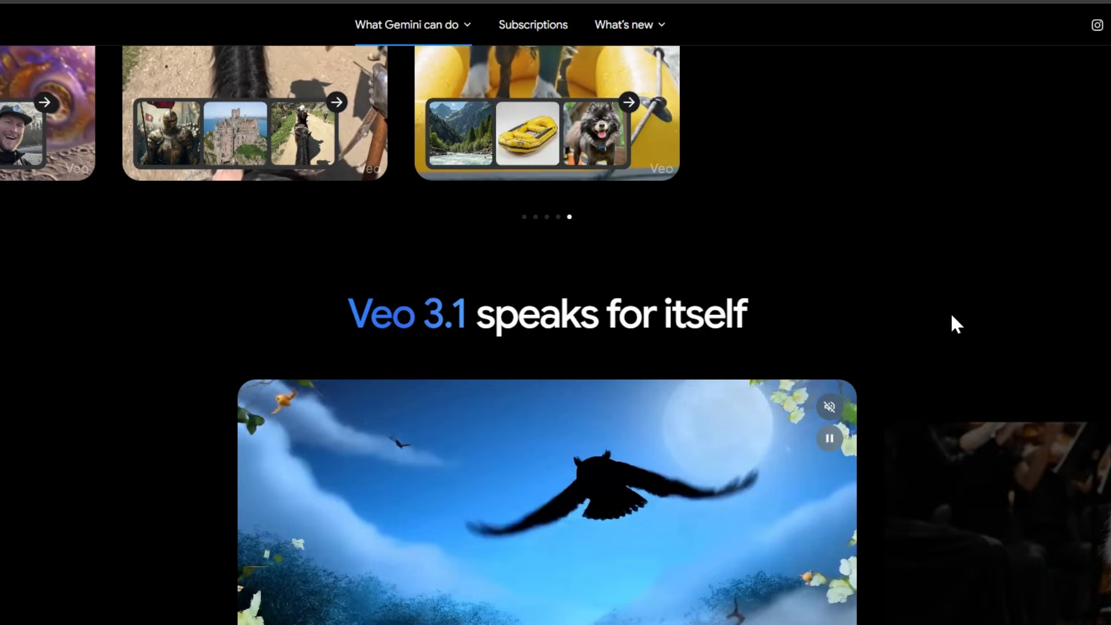
pyautogui.scroll(-5, 953, 320)
pyautogui.scroll(-3, 947, 354)
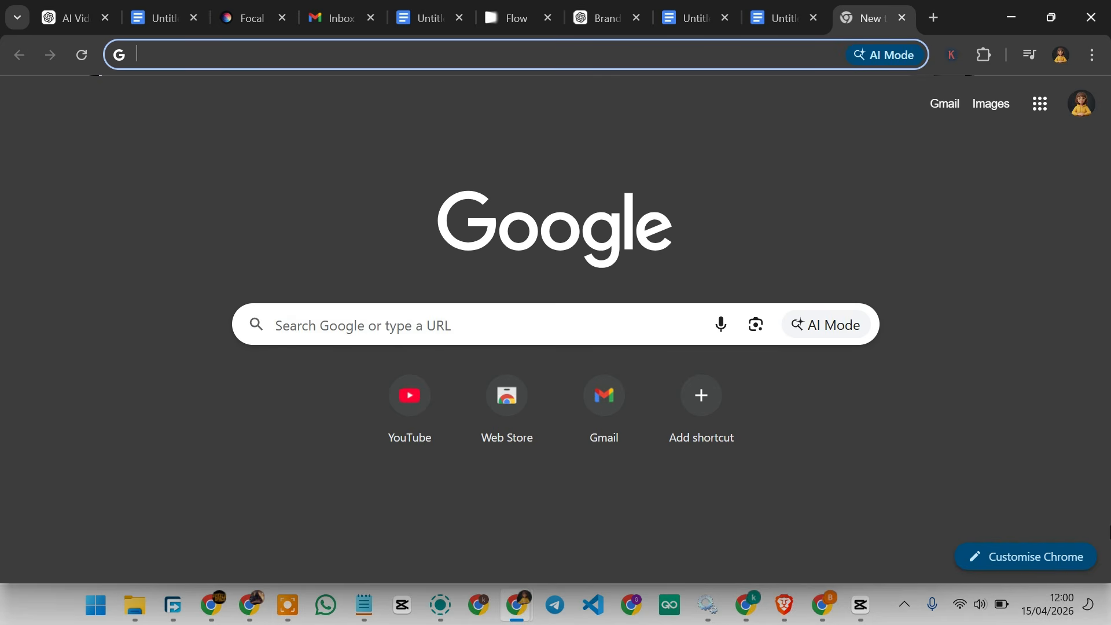
# Search the web for Gemini Business and open the Gemini Enterprise Business edition sign-in page.
pyautogui.write('gemini bu')
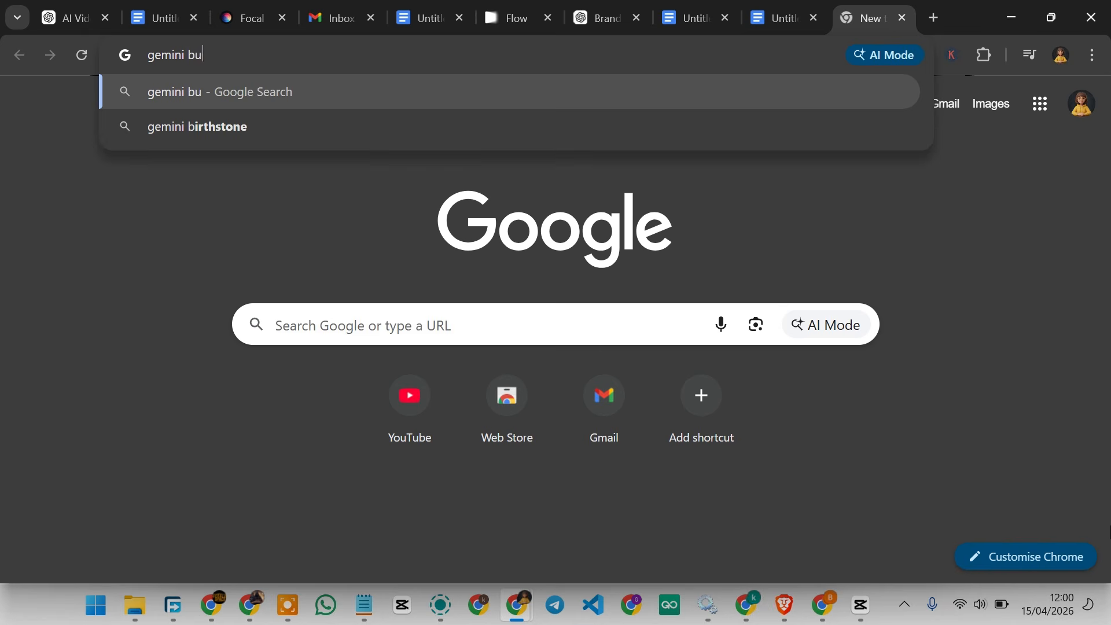
pyautogui.write('si')
pyautogui.press('Down')
pyautogui.press('Return')
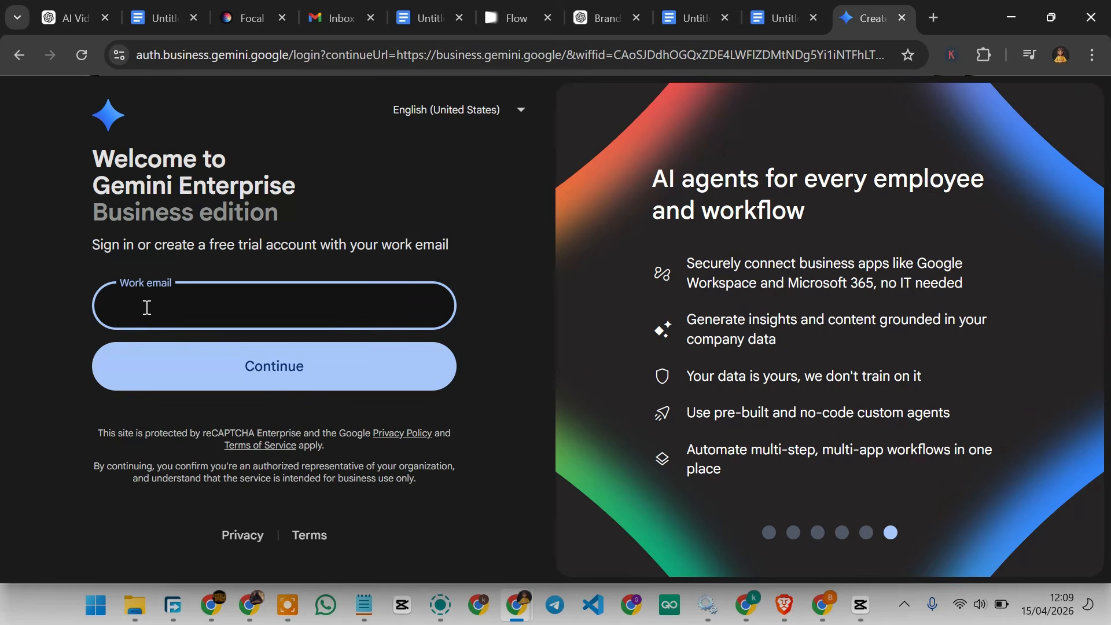
# Enter the work email on the Gemini Enterprise Business edition page and continue with the sign-in.
pyautogui.rightClick(148, 307)
pyautogui.click(199, 379)
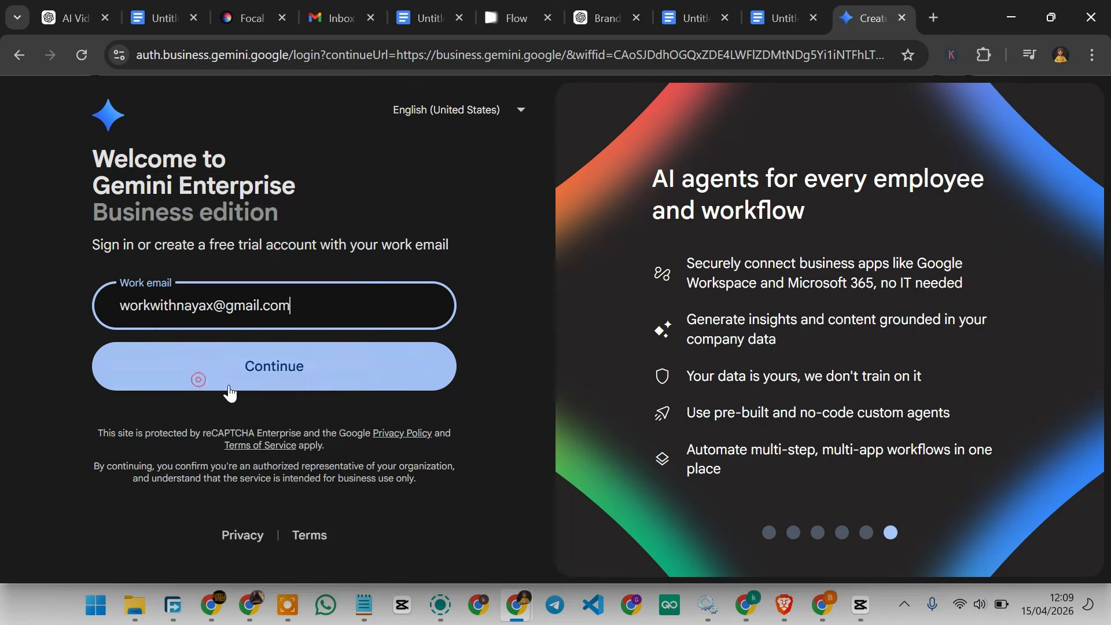
pyautogui.click(317, 376)
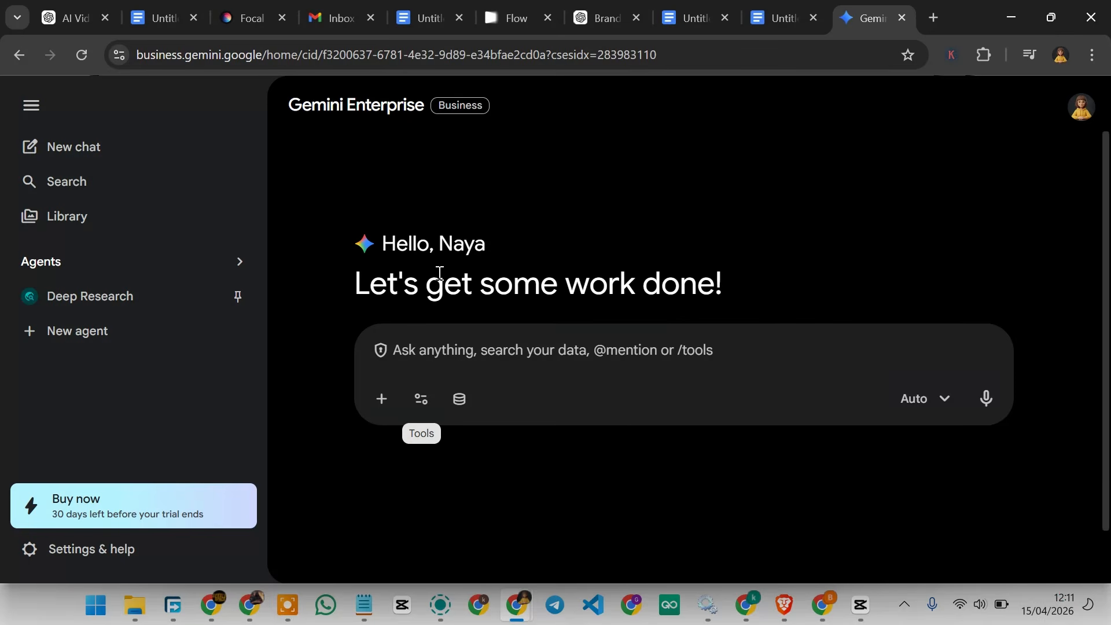
# Review the models offered for the chat, keeping Auto, and open the list of available tools.
pyautogui.scroll(-1, 753, 278)
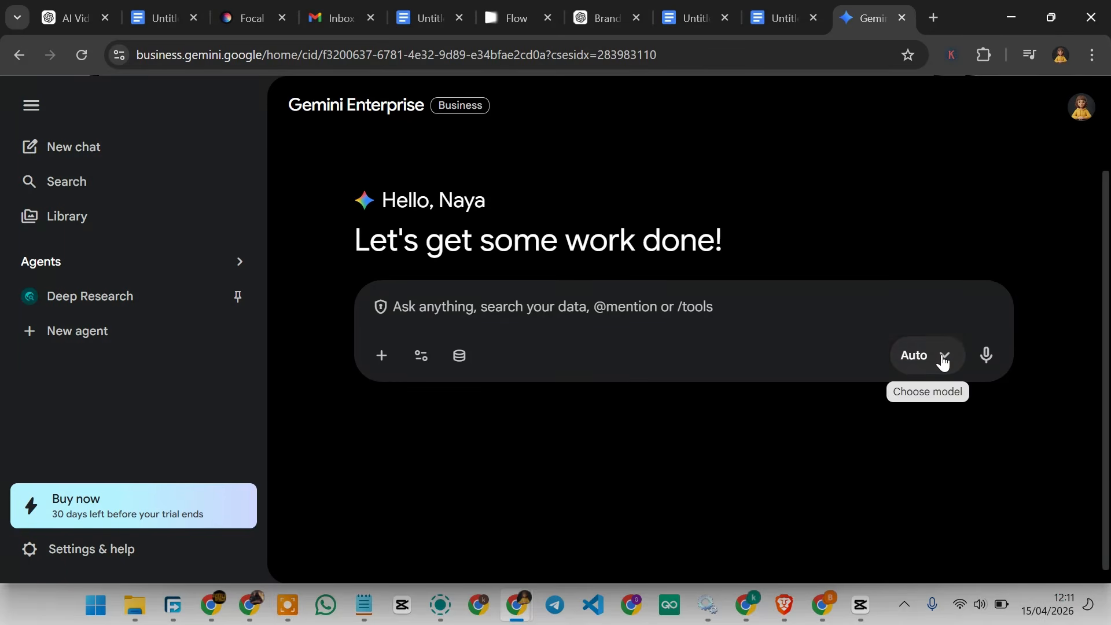
pyautogui.click(944, 363)
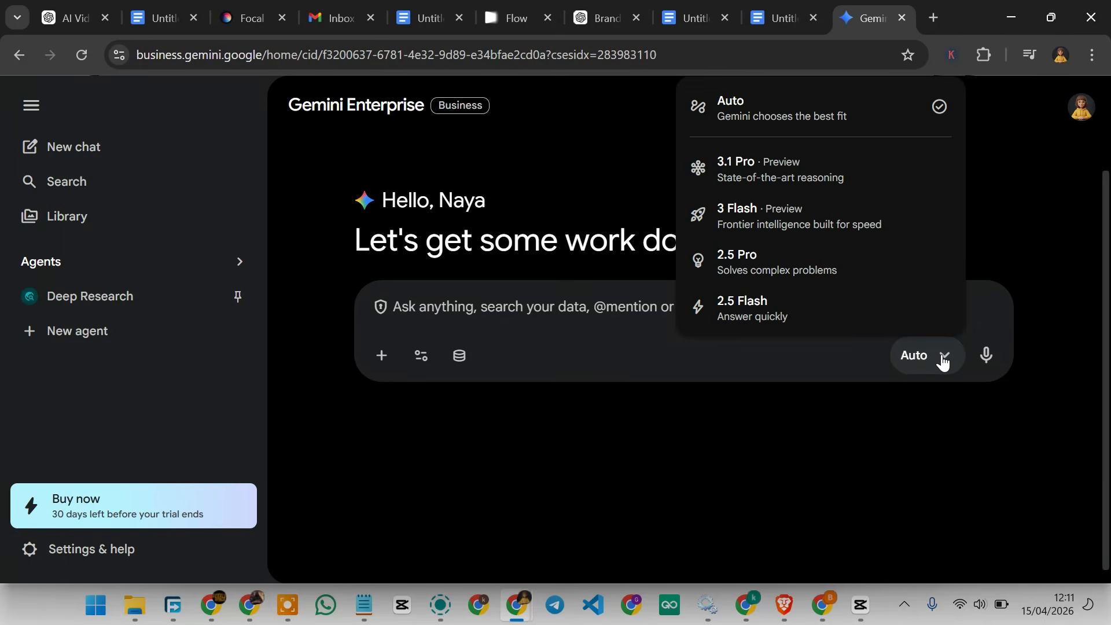
pyautogui.click(671, 461)
pyautogui.click(422, 358)
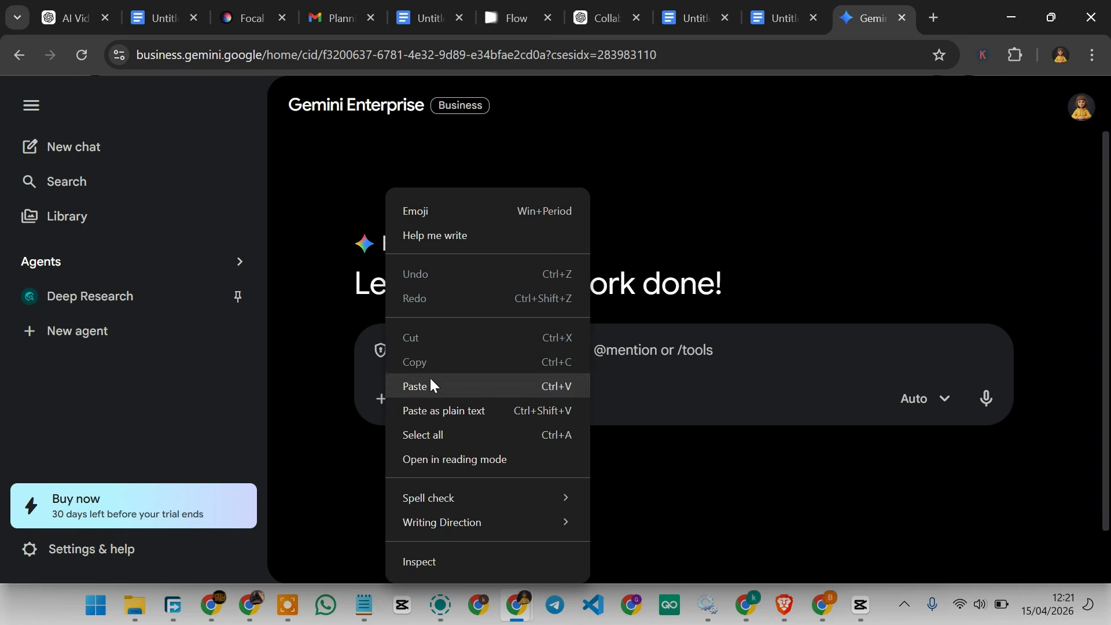
# Paste the prompt for a cinematic wide shot of a lone lighthouse on a jagged cliff at dusk, and choose Create videos (Veo 3.1).
pyautogui.click(434, 386)
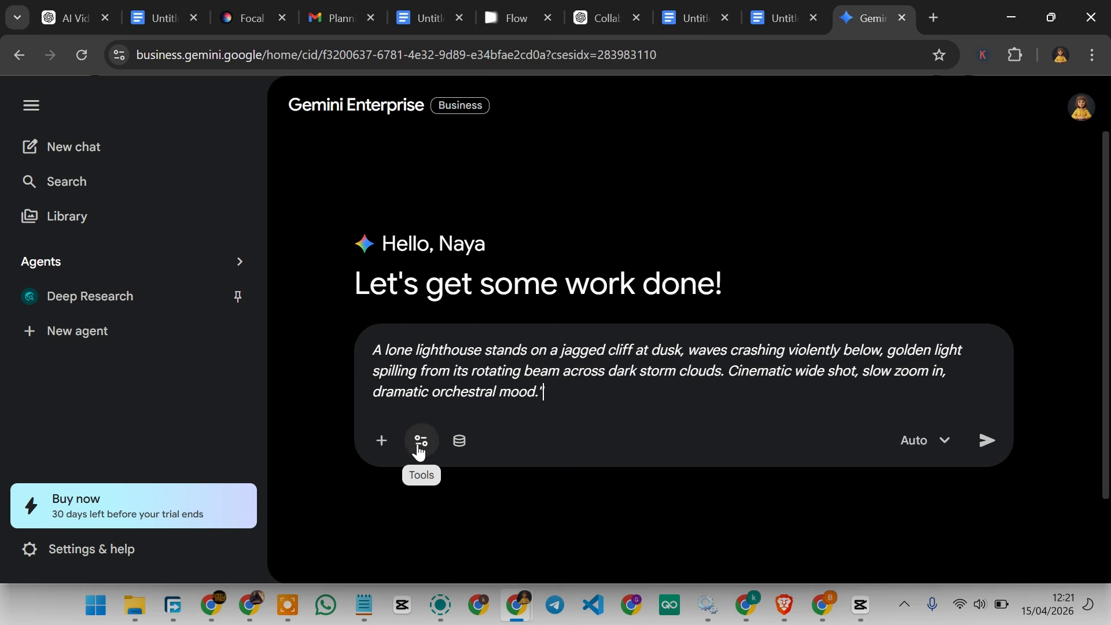
pyautogui.click(422, 446)
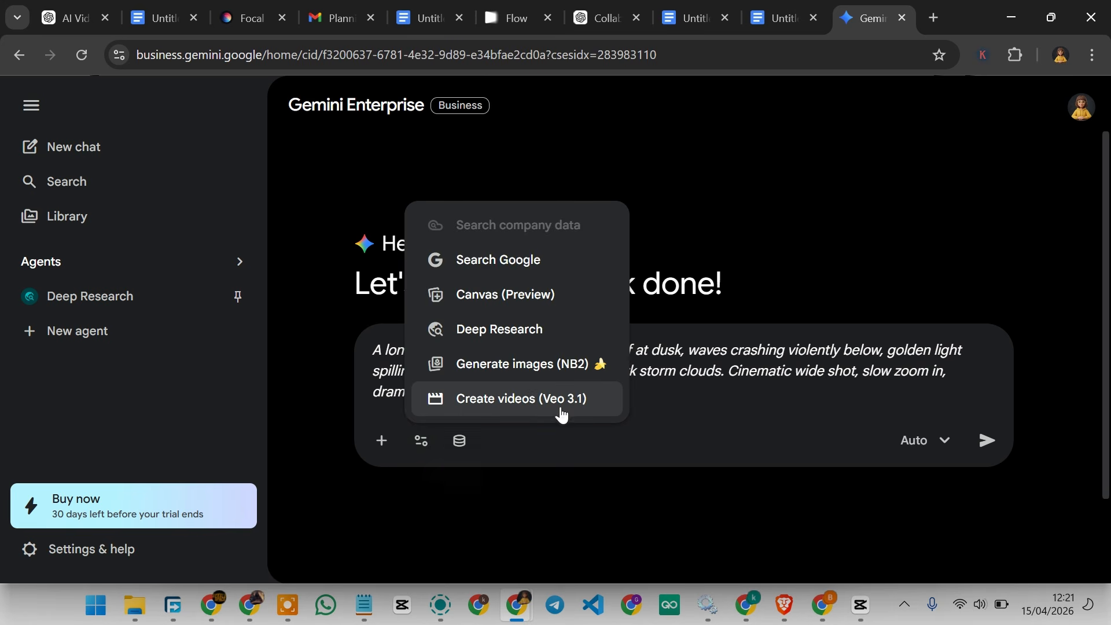
pyautogui.click(536, 402)
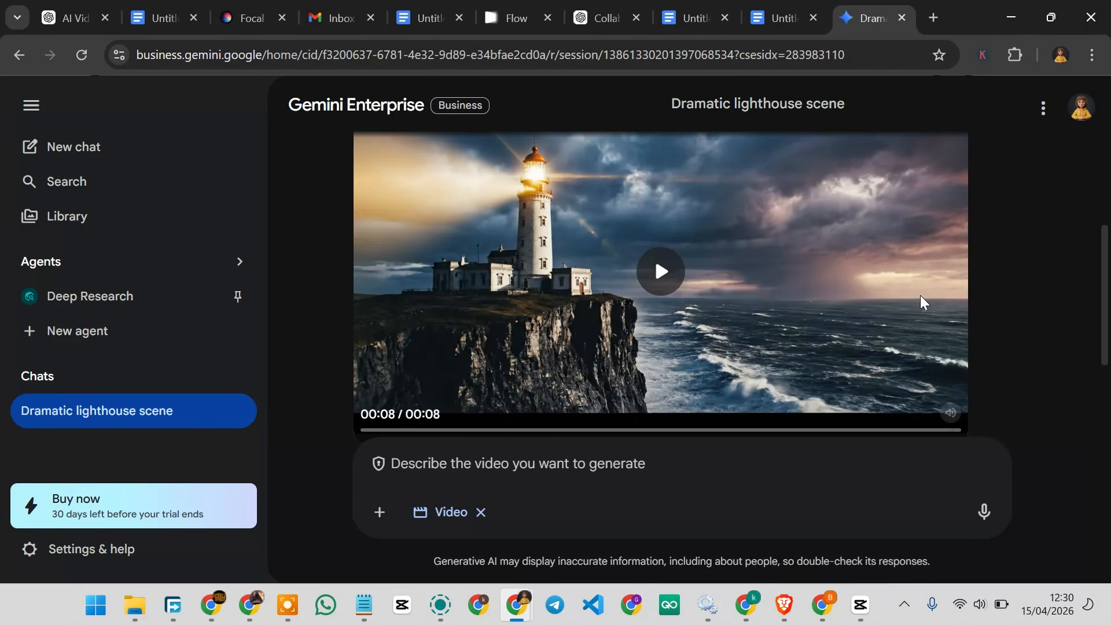
# Play the generated lighthouse video through to its end.
pyautogui.click(671, 280)
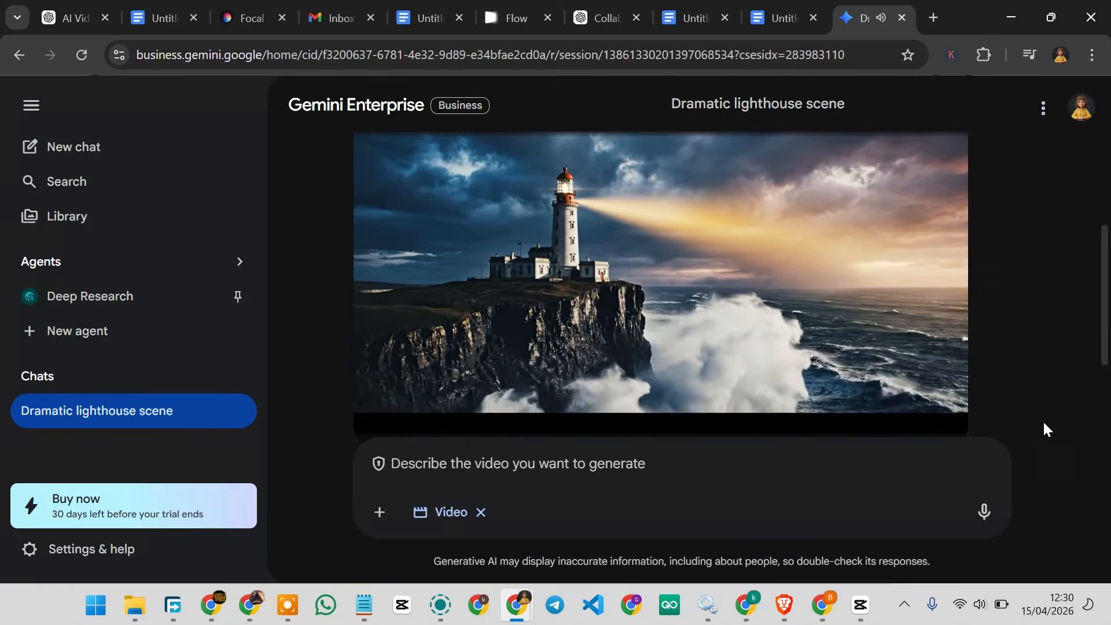
pyautogui.scroll(2, 1047, 405)
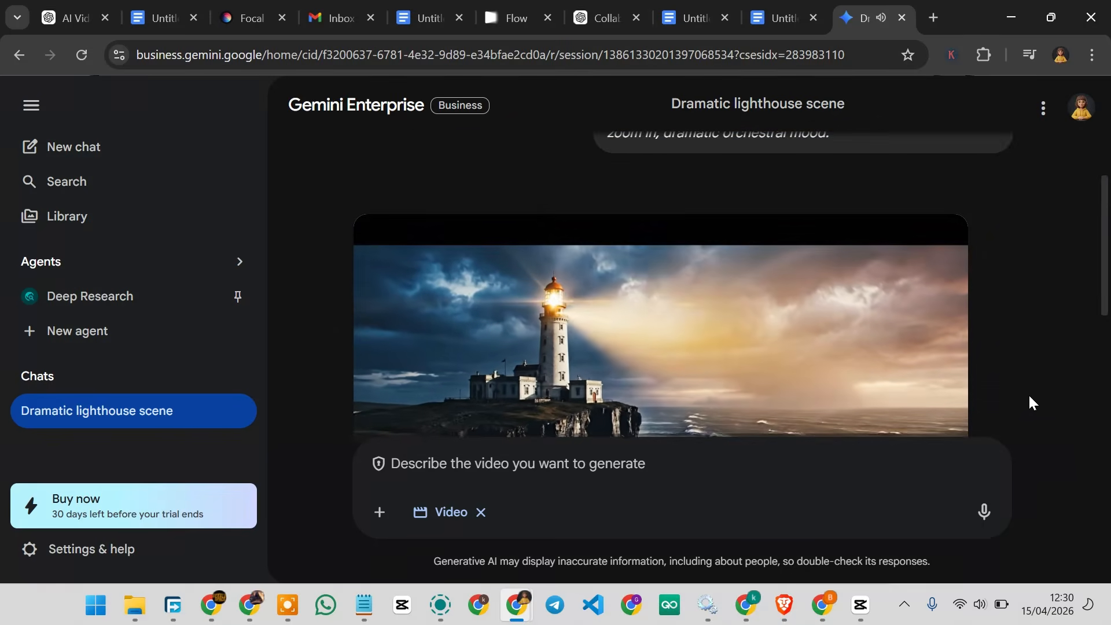
pyautogui.scroll(-3, 1031, 401)
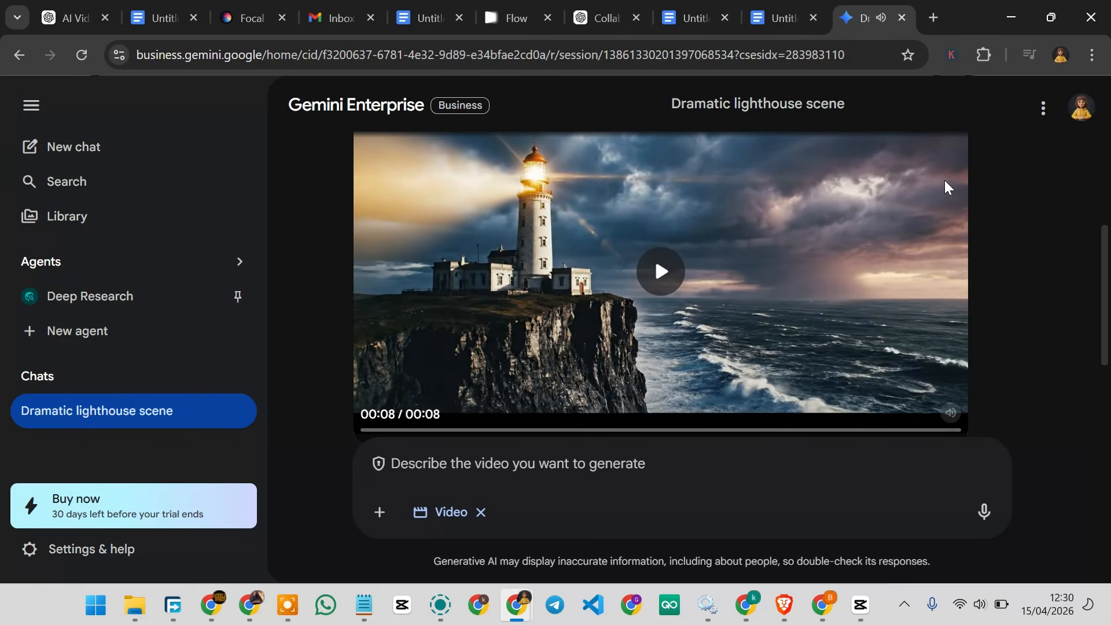
# Download the generated lighthouse video as an MP4 file, accepting the download confirmation.
pyautogui.scroll(2, 961, 238)
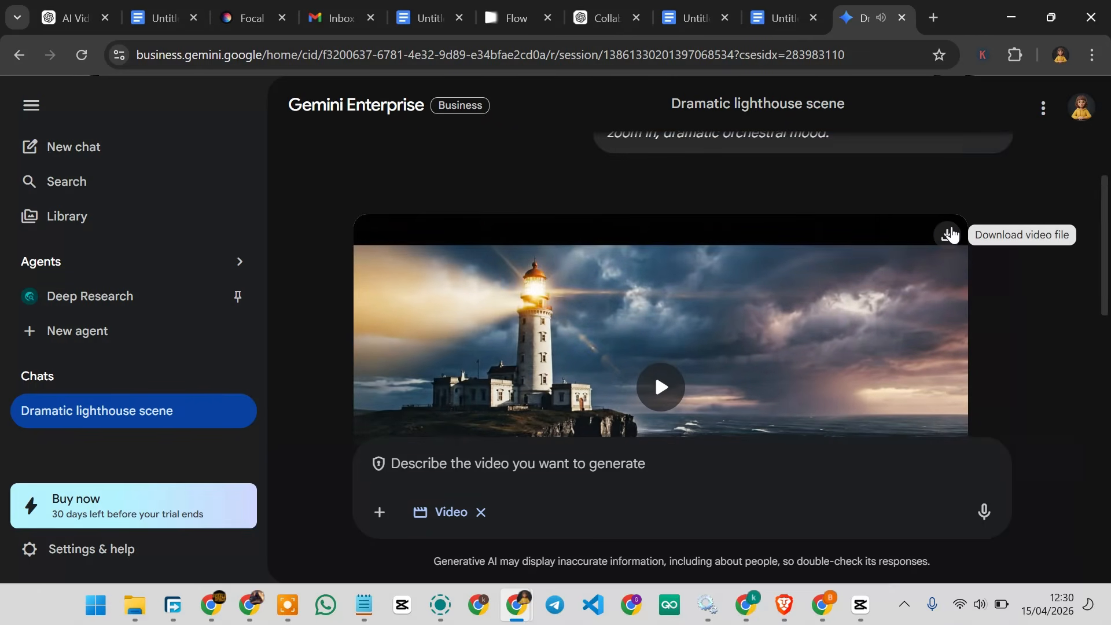
pyautogui.click(948, 236)
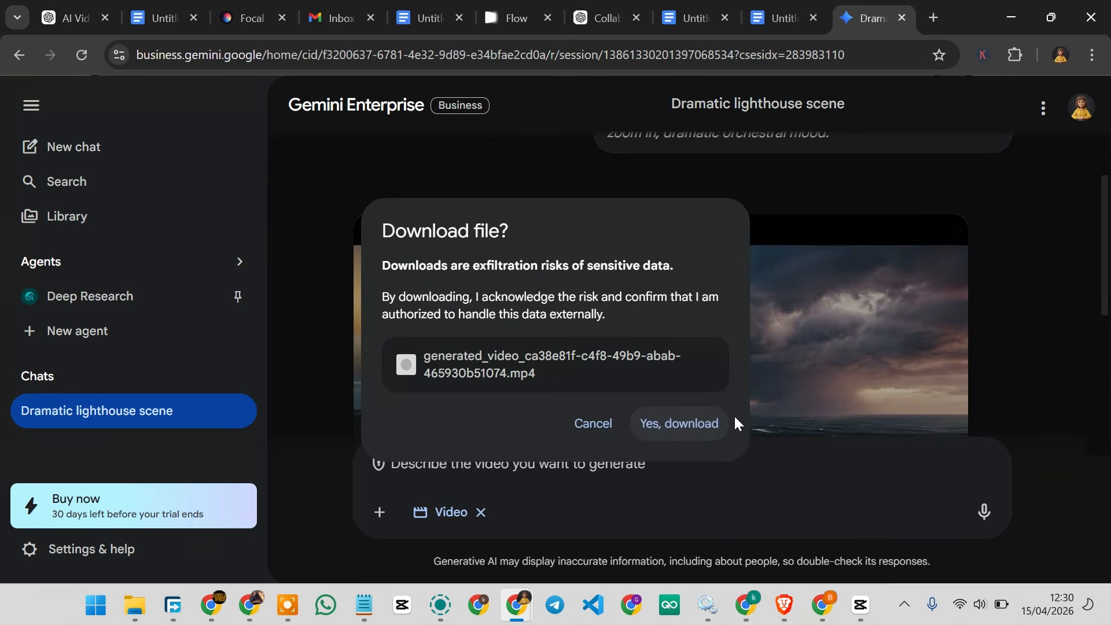
pyautogui.click(688, 435)
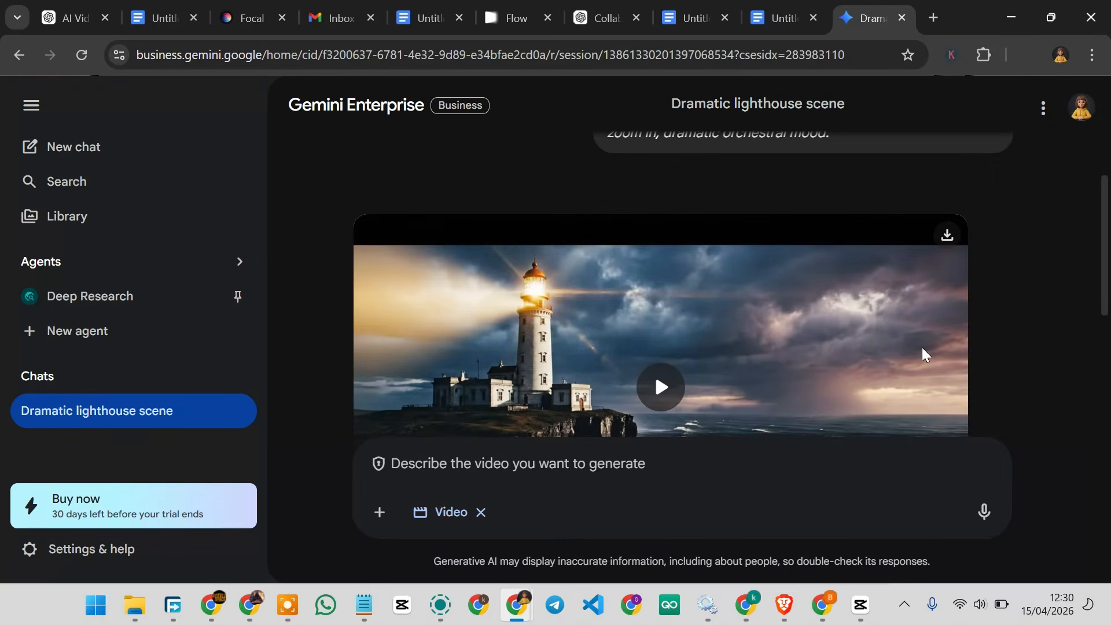
# Submit a video prompt for an astronaut leaving a crumbling spaceship on an alien desert planet at sunrise, in cinematic trailer tone and IMAX quality.
pyautogui.scroll(-4, 925, 355)
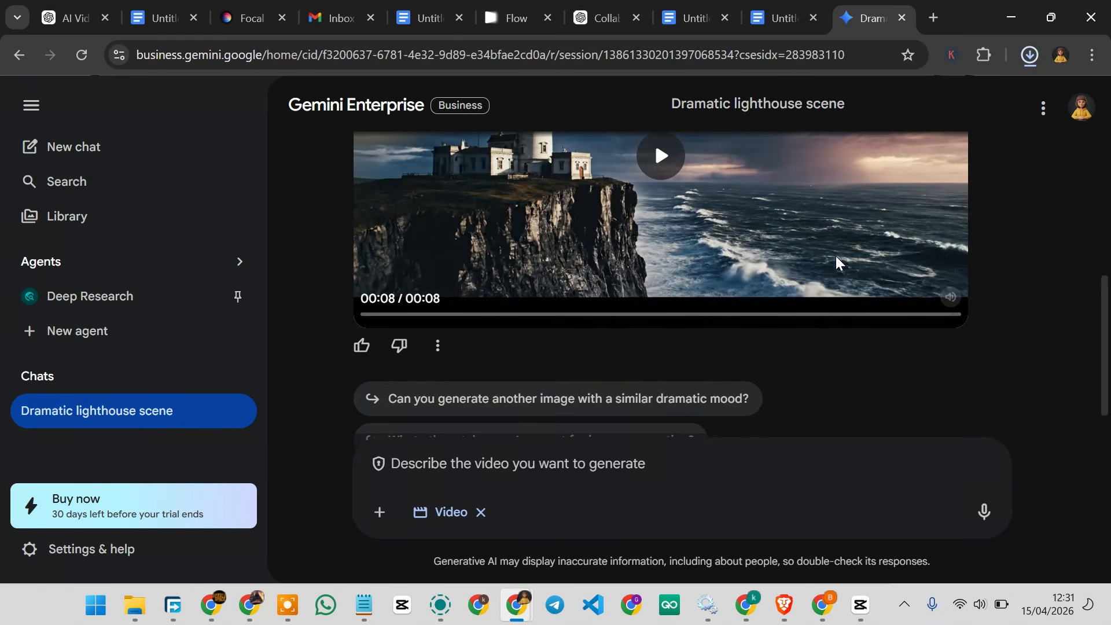
pyautogui.scroll(-2, 988, 330)
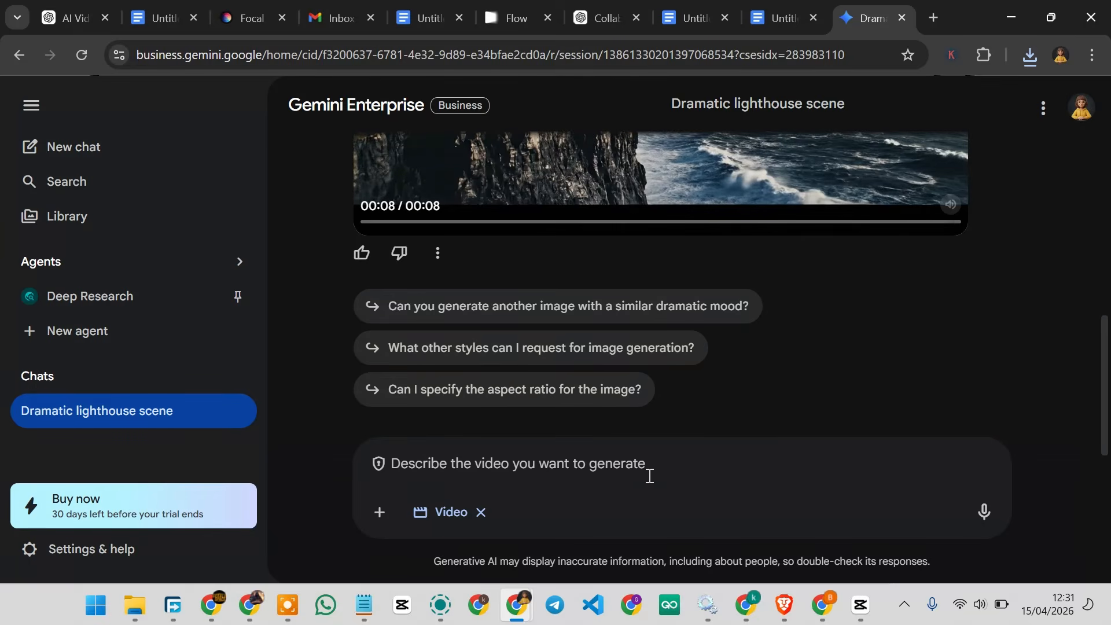
pyautogui.scroll(2, 650, 476)
pyautogui.click(504, 472)
pyautogui.write('An astronaut steps out of a crumbling spaceship onto an alien desert planet at sunrise, twin moons hanging low in the amber sky. Dust swirls around her boots. She looks up slowly. Cinematic trailer tone, IMAX quality, epic score implied.')
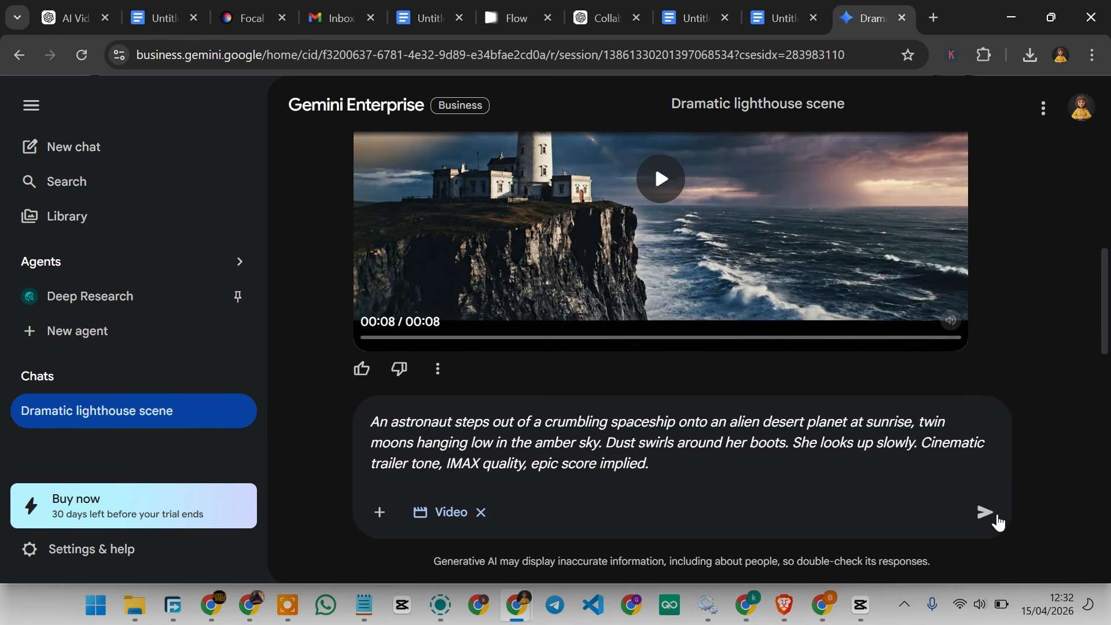
pyautogui.click(996, 523)
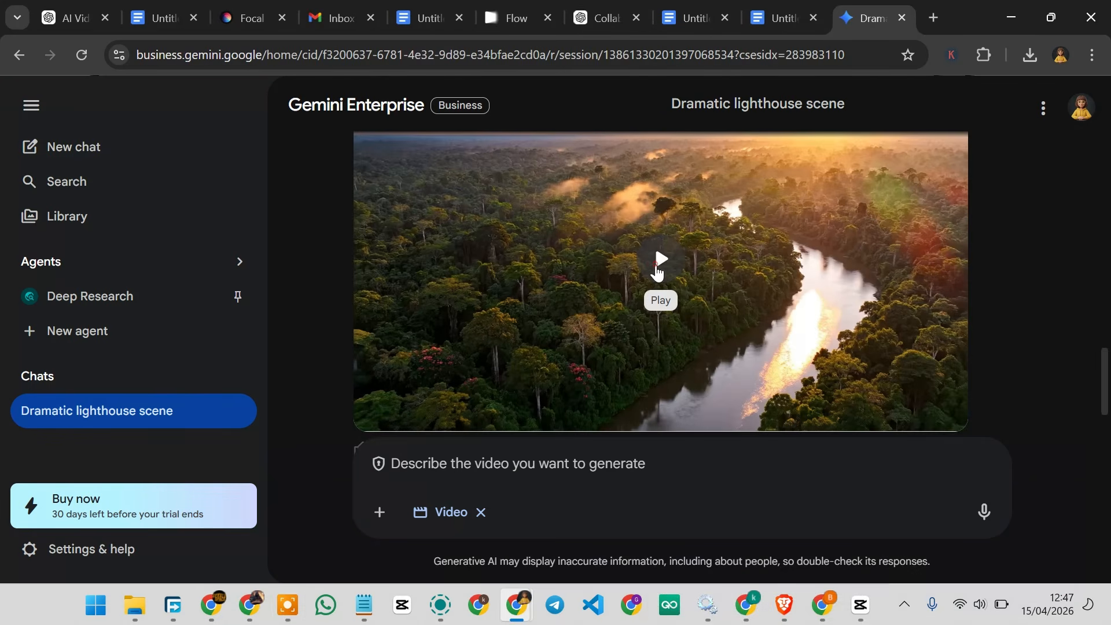
# Play the generated aerial video of the river winding through the rainforest.
pyautogui.click(657, 271)
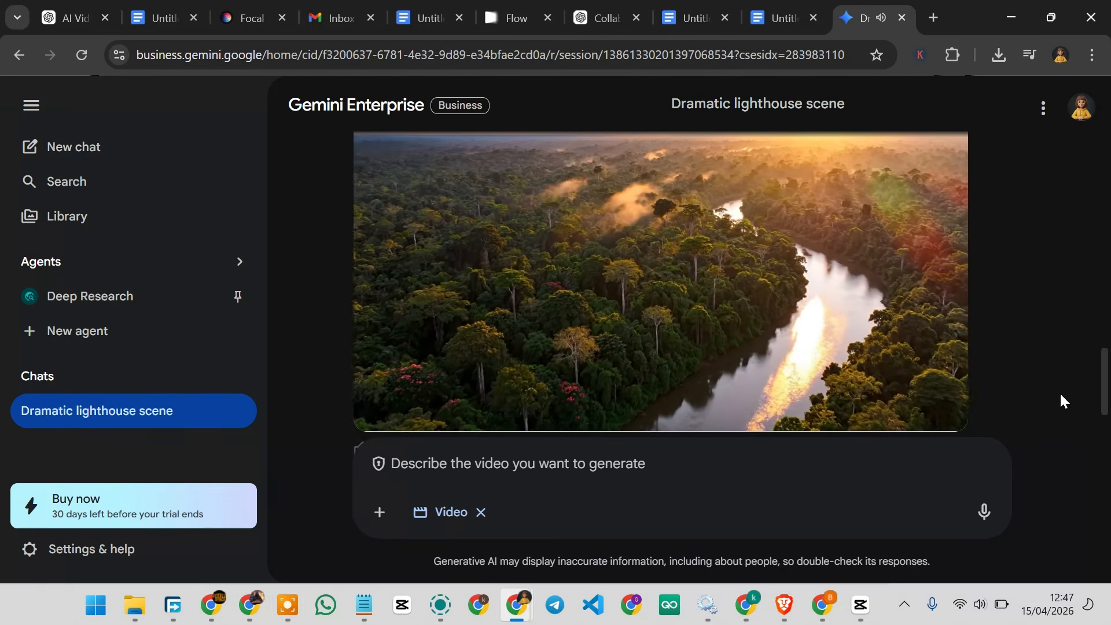
pyautogui.scroll(2, 1051, 379)
pyautogui.scroll(-2, 1058, 382)
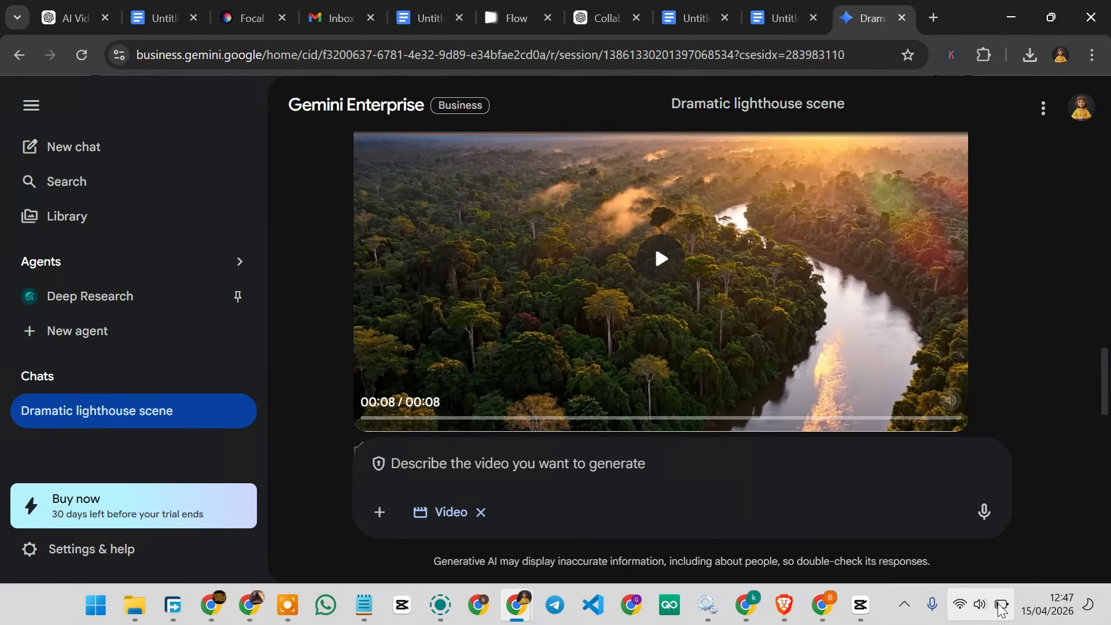
# Submit a 9:16 video prompt for a young woman at a minimalist desk speaking to camera about a sleek wireless earbud case.
pyautogui.click(503, 452)
pyautogui.write("A young woman sits at a minimalist desk, speaking directly to camera in natural light. She holds up a sleek wireless earbud case and says: 'I didn't think earbuds could actually change how I work from home — but I've been using these for two weeks and I genuinely can't go back.' Authentic, unscripted feel, 9:16 vertical format.")
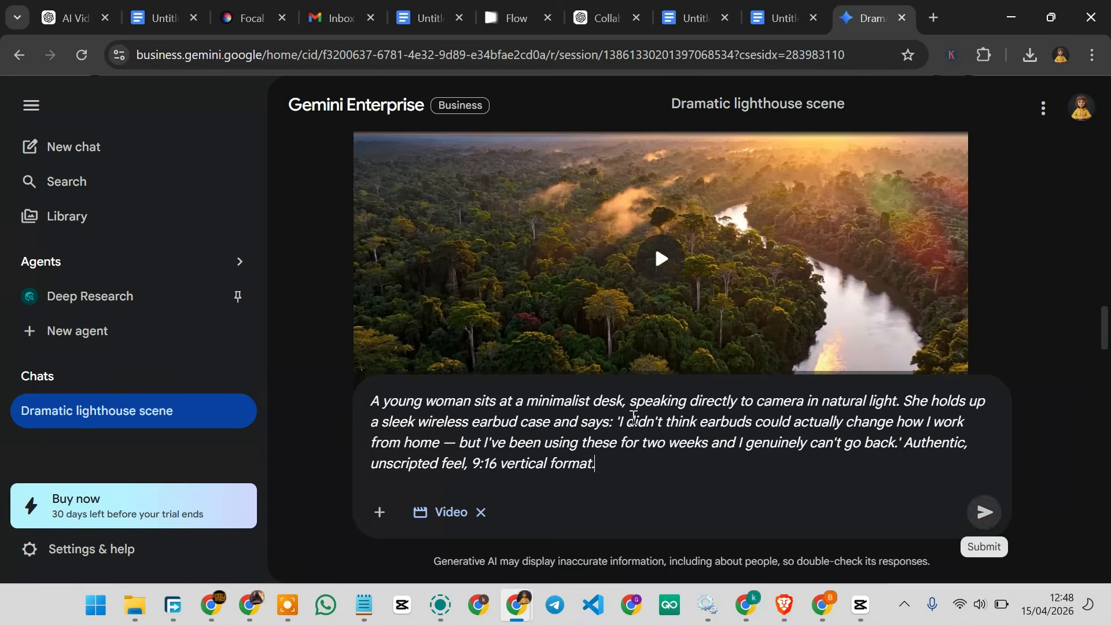
pyautogui.click(984, 512)
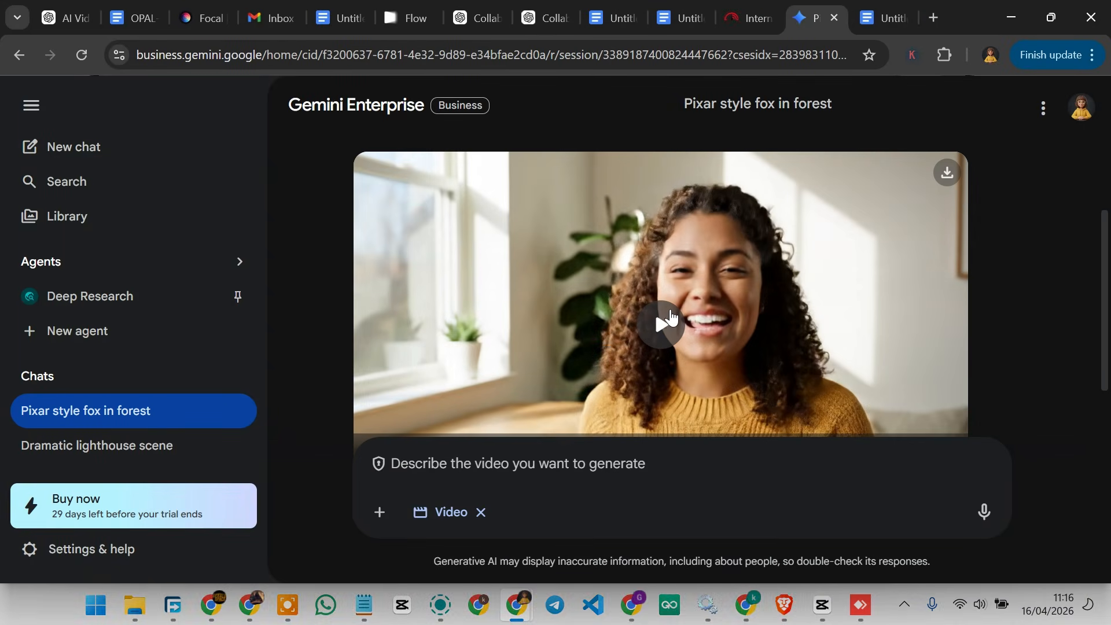
# Play the generated video of the curly-haired woman in the mustard sweater talking to camera.
pyautogui.click(670, 319)
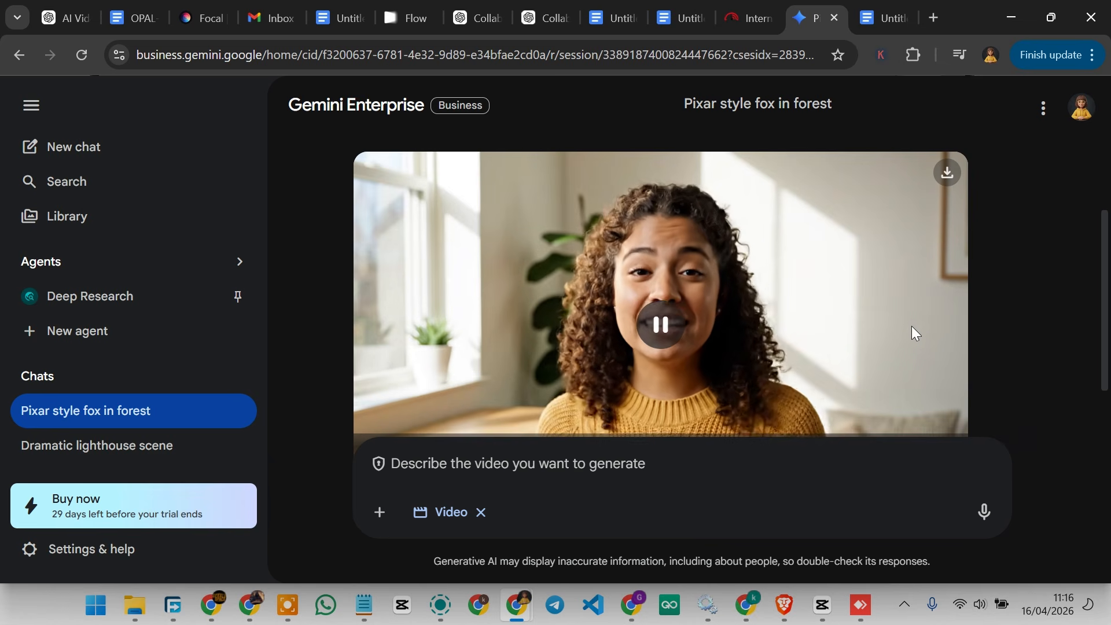
# Review the generated videos in the Pixar style fox chat, including the mustard-sweater, serum bottle and hoodie clips.
pyautogui.scroll(-1, 939, 346)
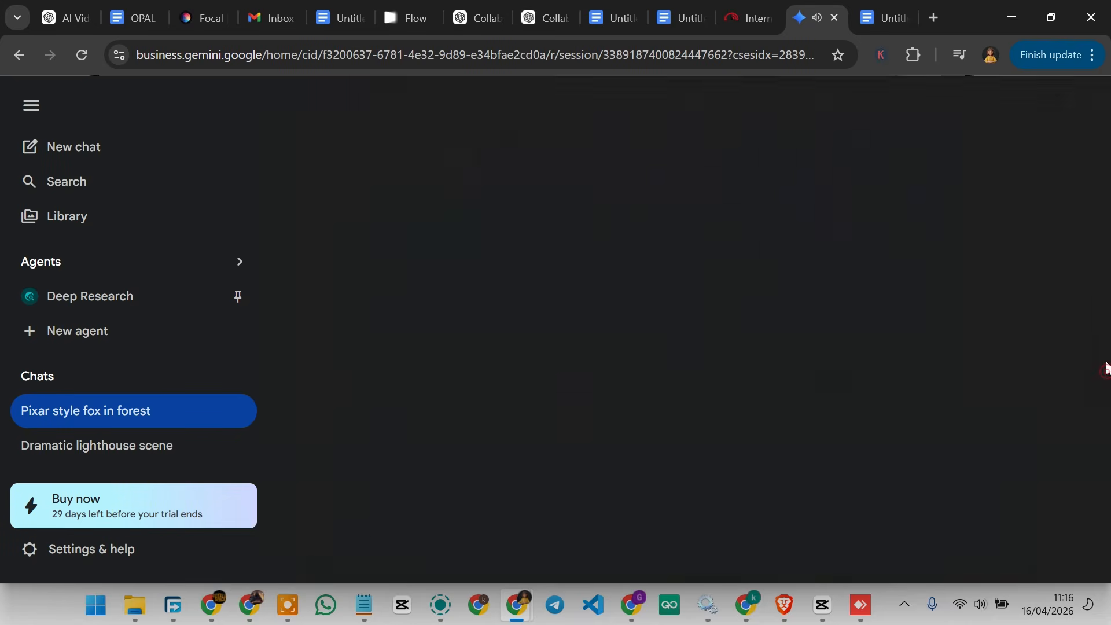
pyautogui.moveTo(1106, 367); pyautogui.dragTo(1106, 347)
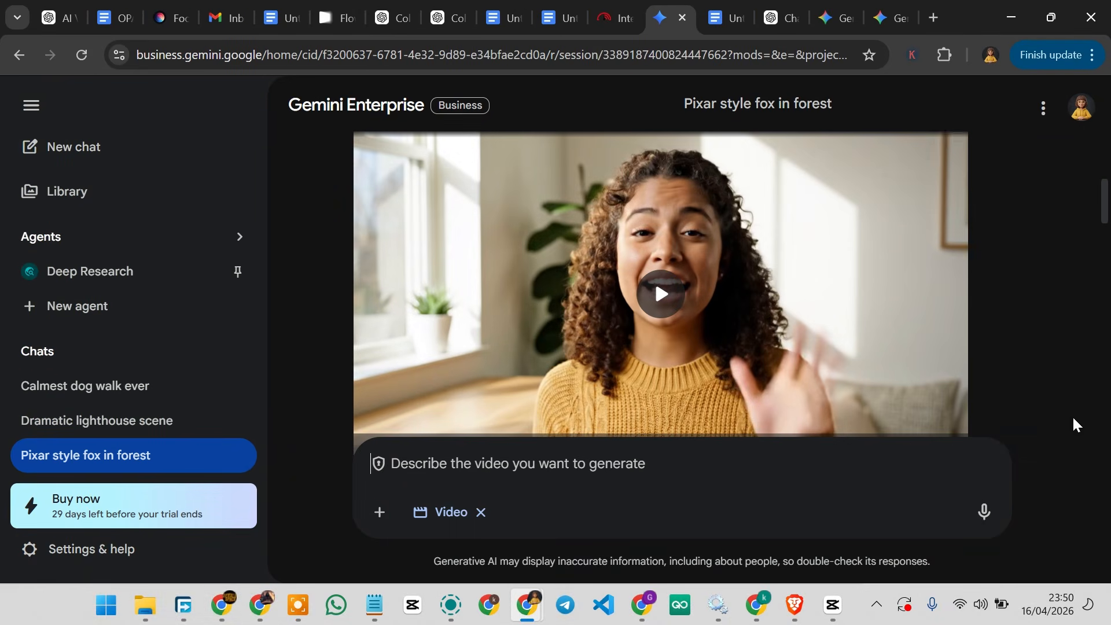
pyautogui.scroll(-10, 907, 213)
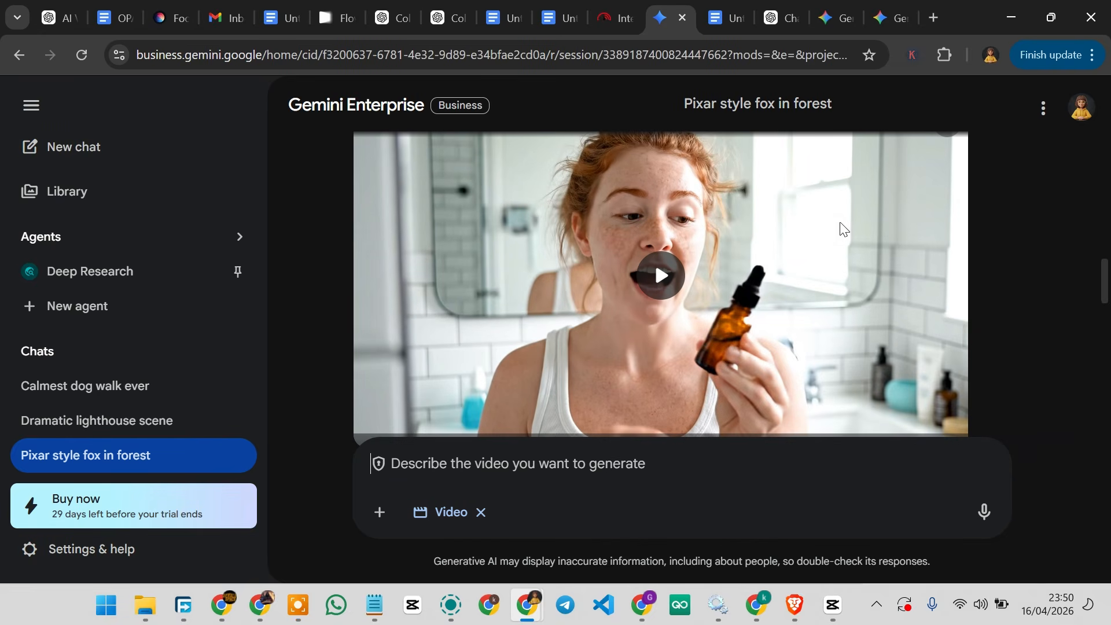
pyautogui.scroll(-4, 913, 239)
pyautogui.scroll(-8, 948, 221)
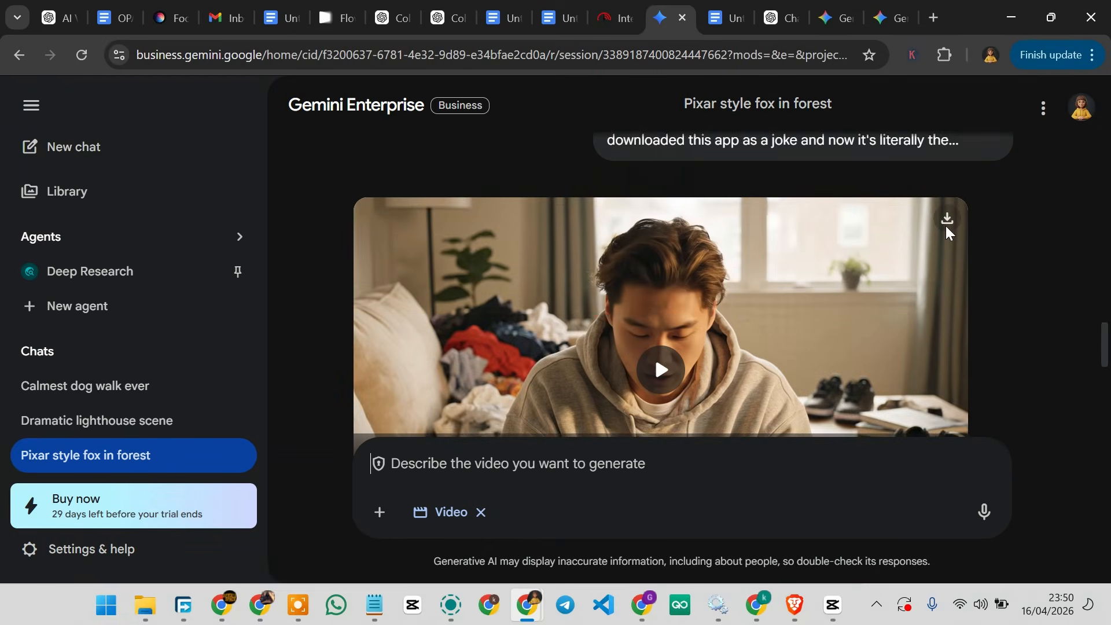
pyautogui.scroll(-3, 942, 286)
pyautogui.scroll(8, 894, 273)
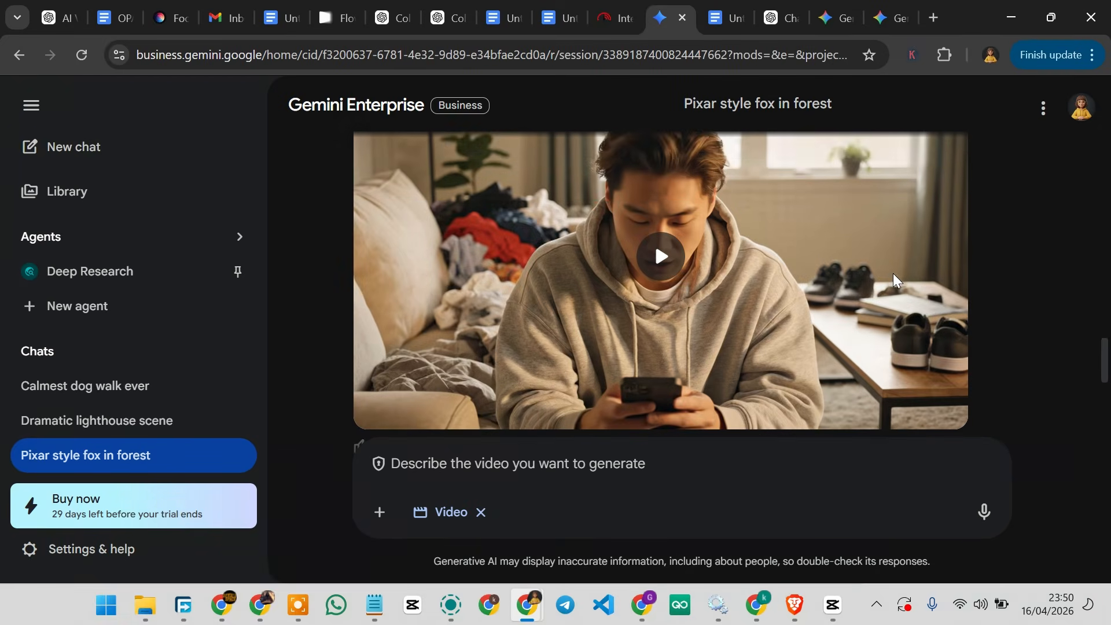
pyautogui.scroll(12, 873, 286)
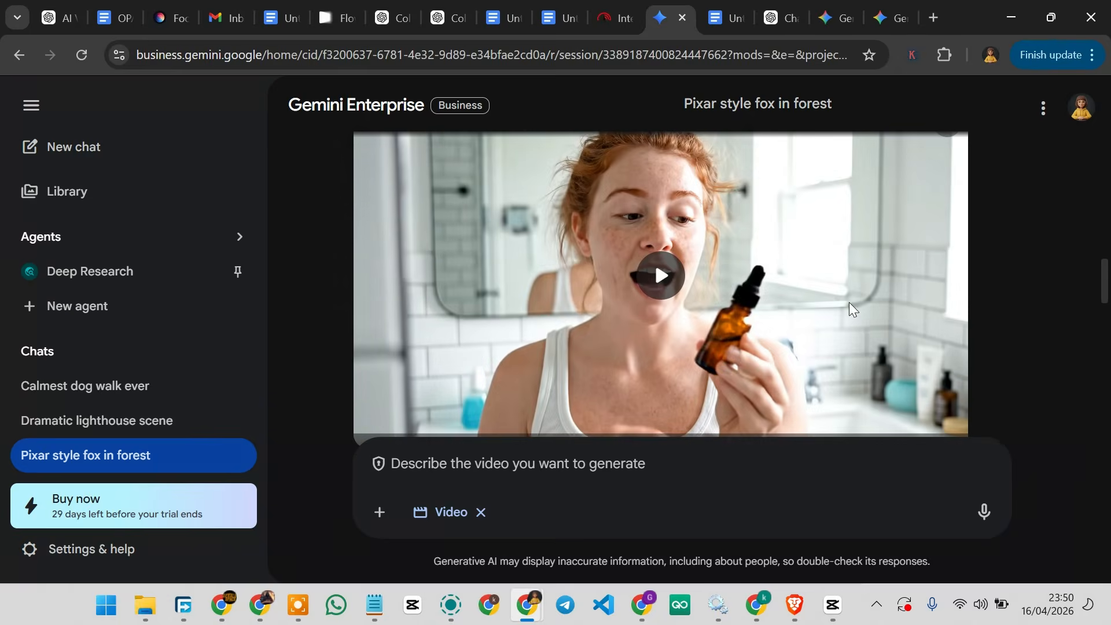
pyautogui.scroll(5, 851, 301)
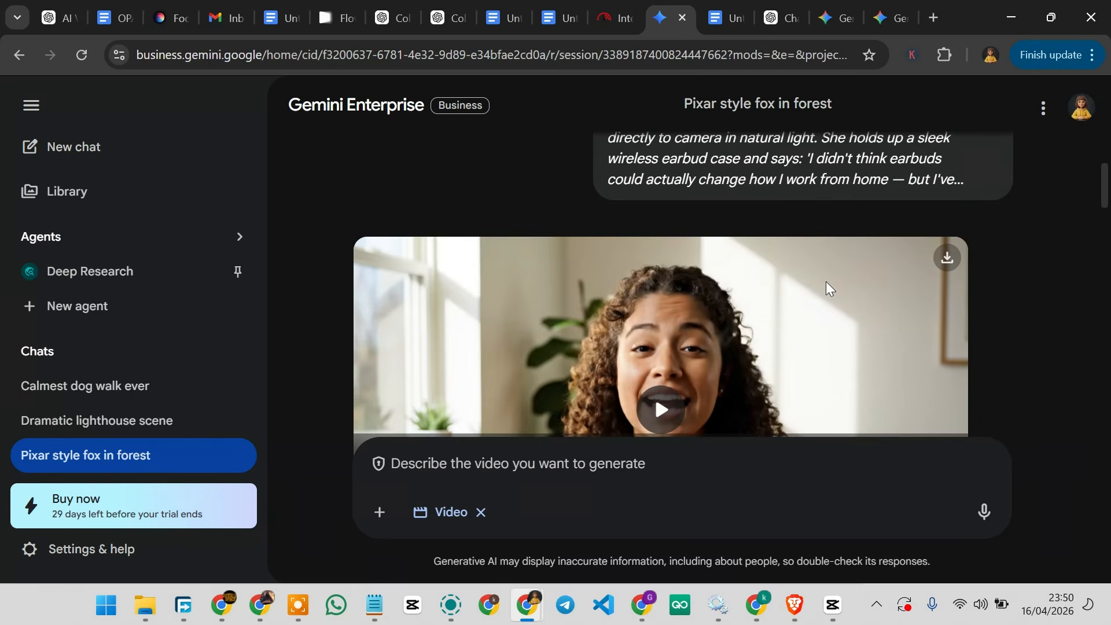
pyautogui.scroll(-5, 825, 281)
pyautogui.scroll(2, 829, 275)
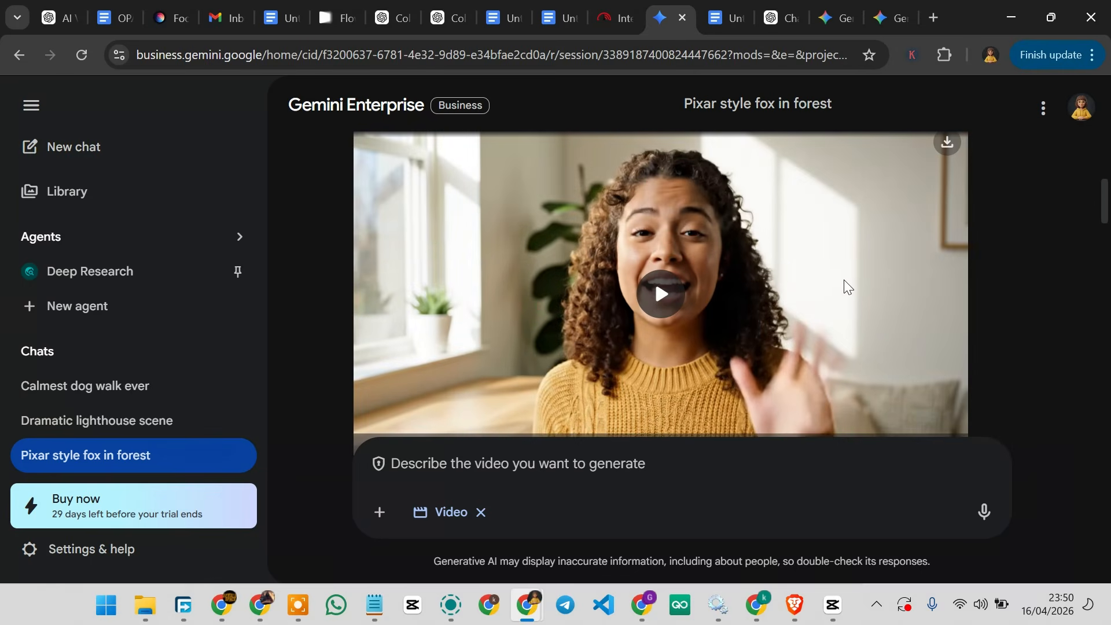
pyautogui.scroll(-8, 796, 287)
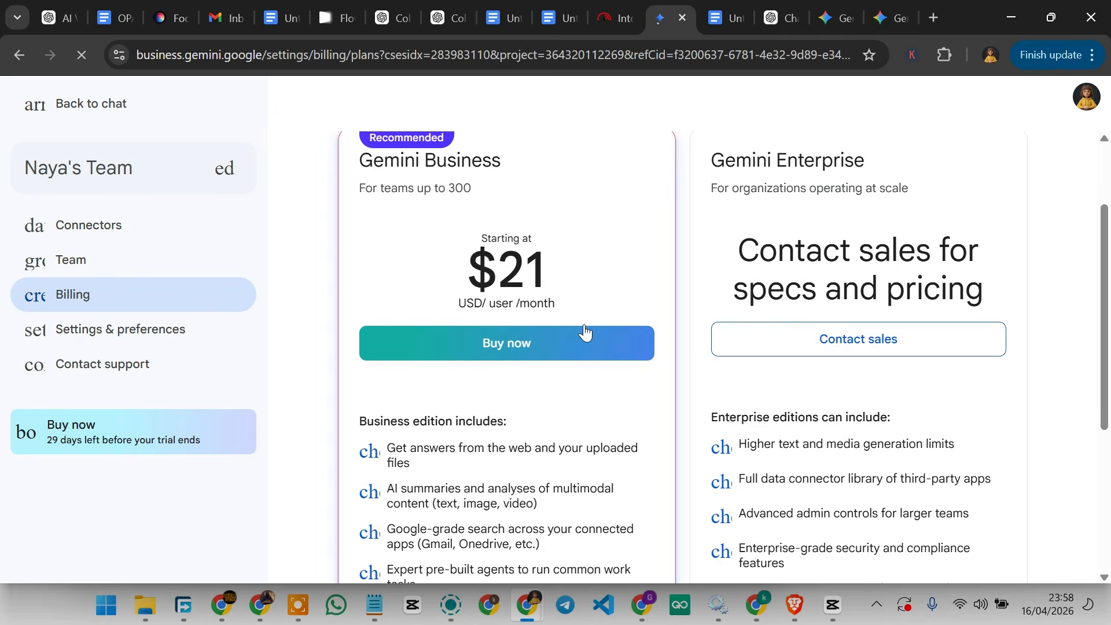
# Compare the pricing and included features of the Gemini Business and Gemini Enterprise editions, and return to the chat home page.
pyautogui.scroll(-4, 620, 335)
pyautogui.scroll(-1, 693, 380)
pyautogui.scroll(3, 692, 394)
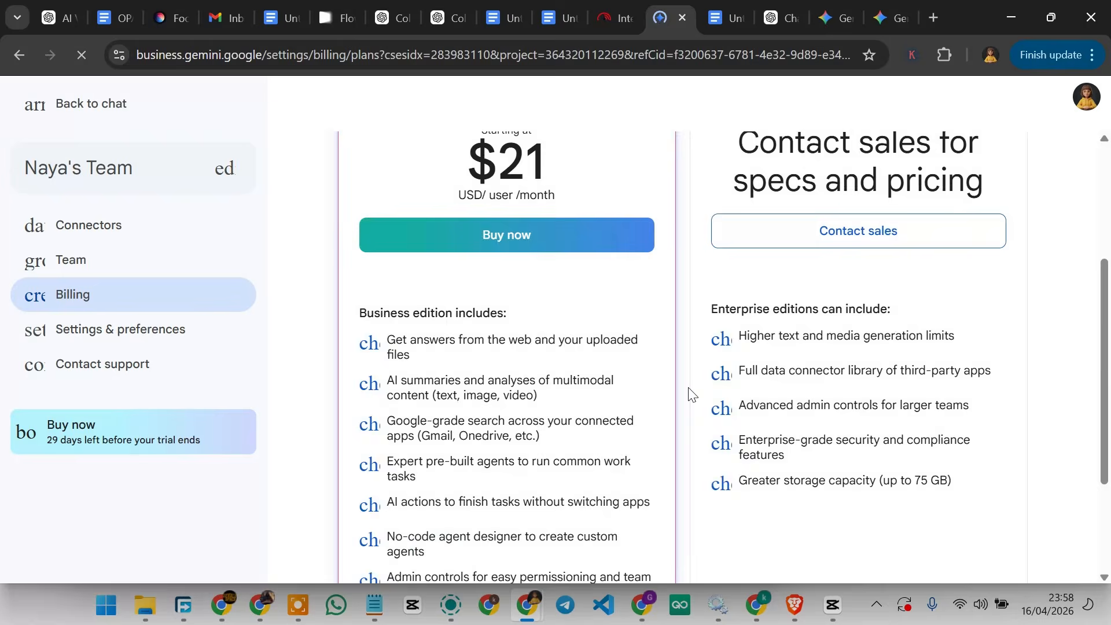
pyautogui.scroll(4, 690, 396)
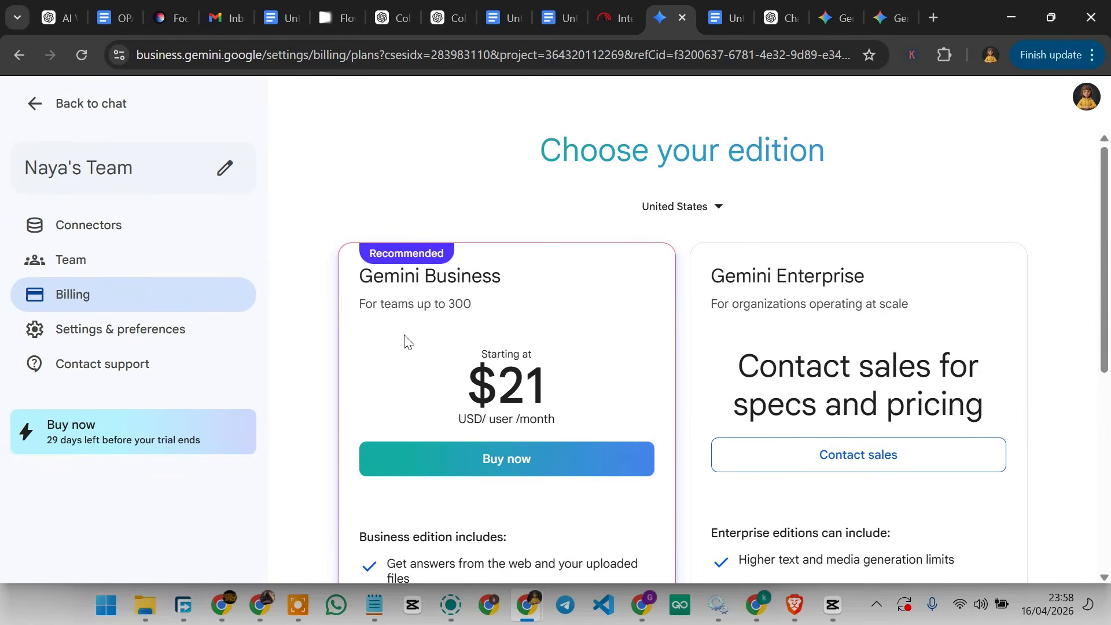
pyautogui.scroll(-2, 590, 394)
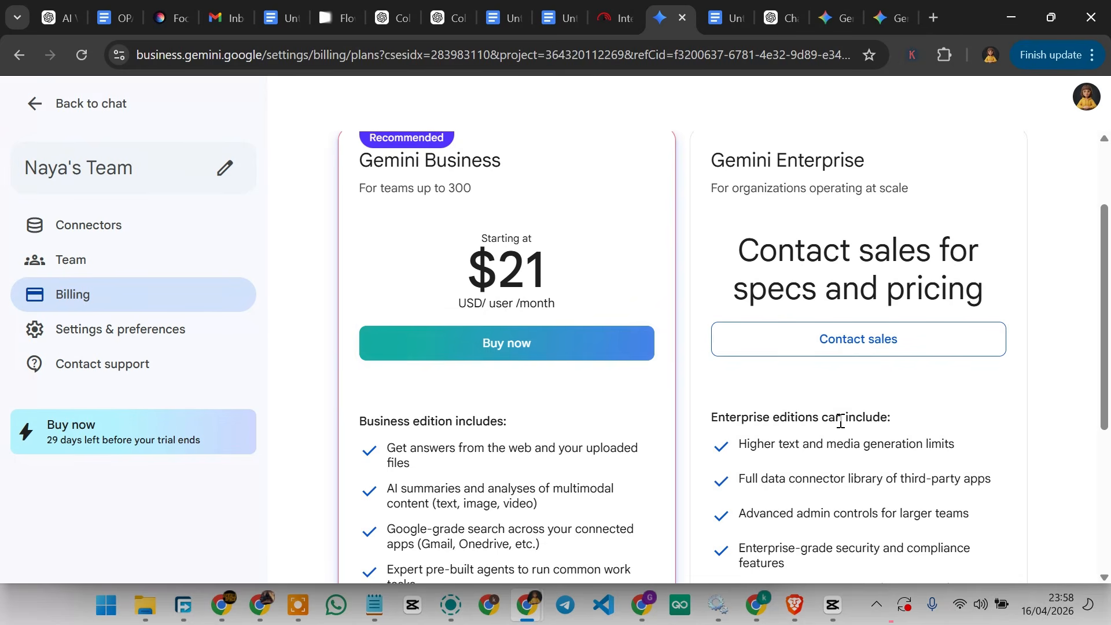
pyautogui.scroll(-4, 841, 422)
pyautogui.scroll(-1, 561, 367)
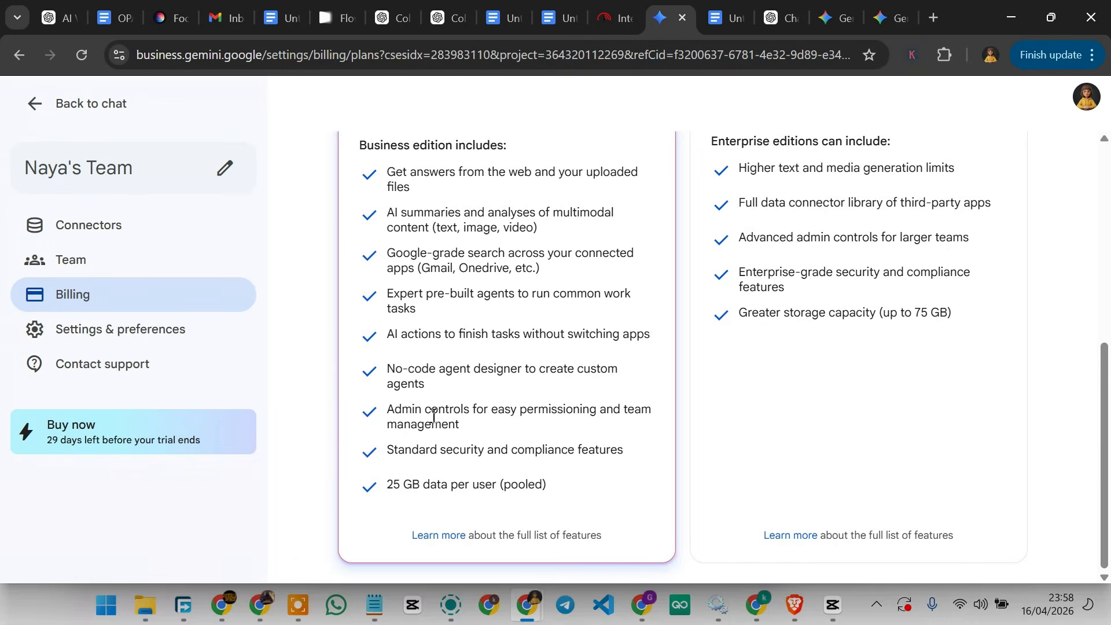
pyautogui.hotkey('alt', 'Left')
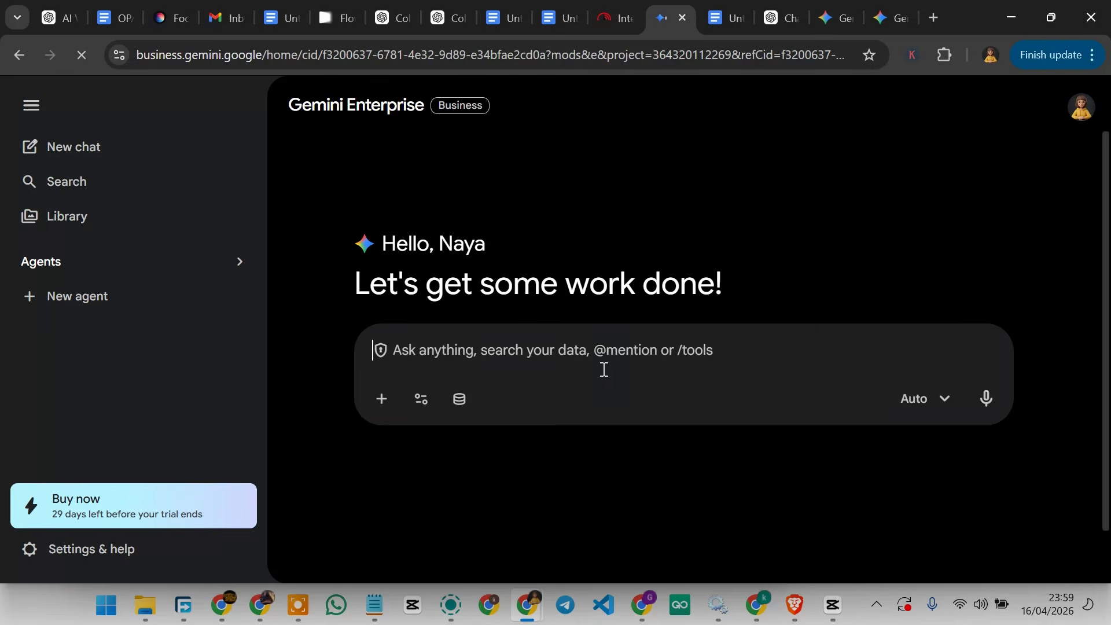
pyautogui.scroll(-1, 749, 367)
pyautogui.scroll(1, 749, 367)
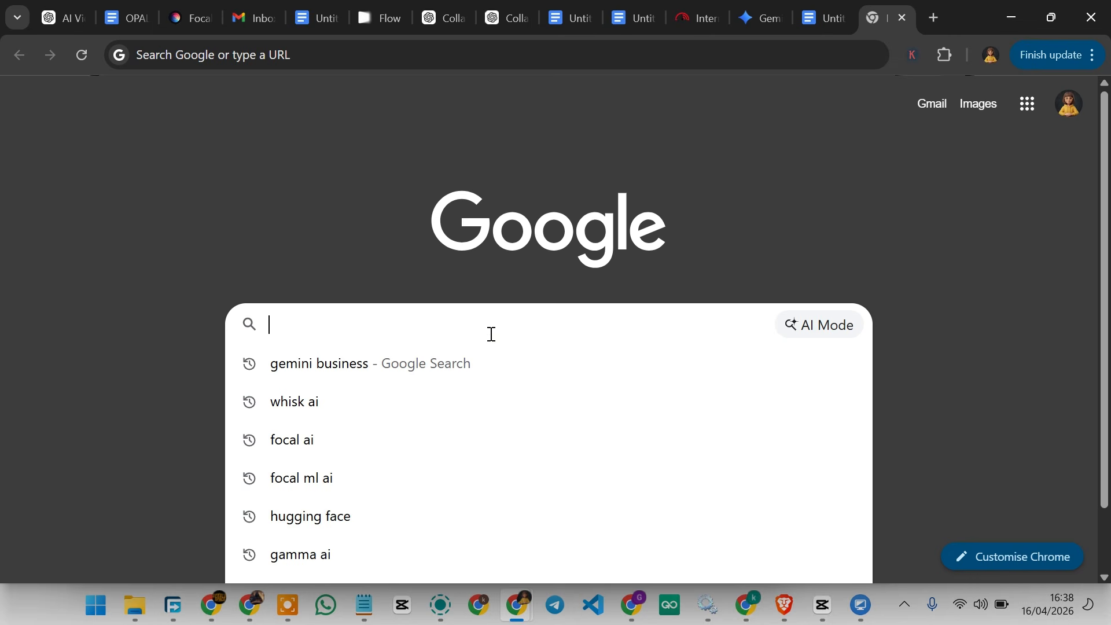
# Search Google for "english stories in pdf".
pyautogui.write('engl')
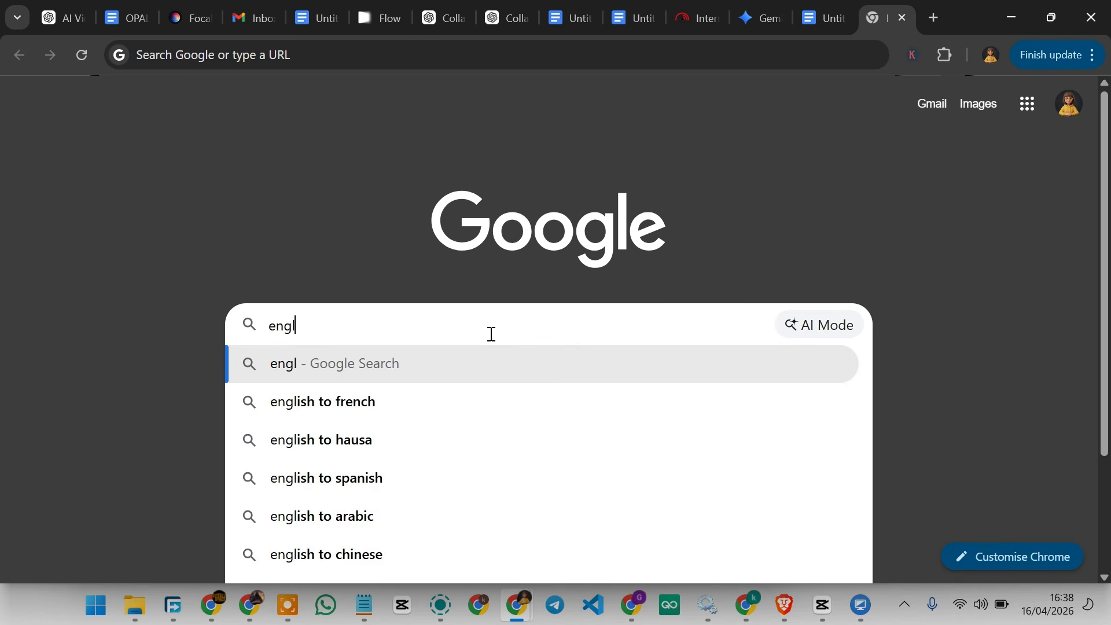
pyautogui.write('ish stories ')
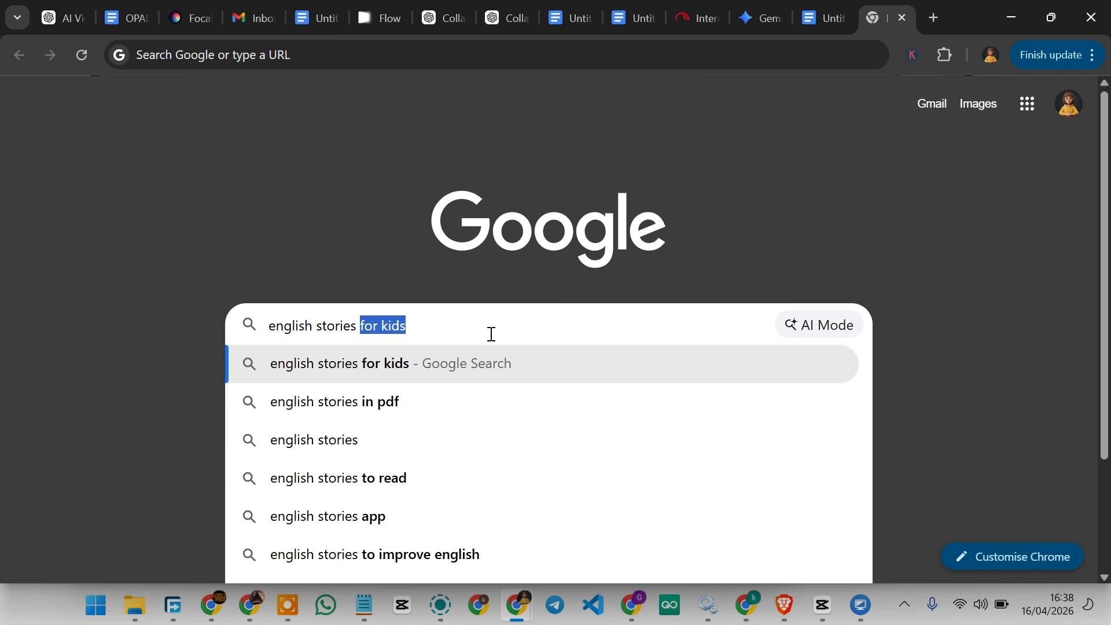
pyautogui.write('i')
pyautogui.press('Return')
# Open the NCERT Short stories PDF from the search results in a separate tab and skim its pages.
pyautogui.scroll(-10, 277, 232)
pyautogui.rightClick(149, 141)
pyautogui.click(277, 154)
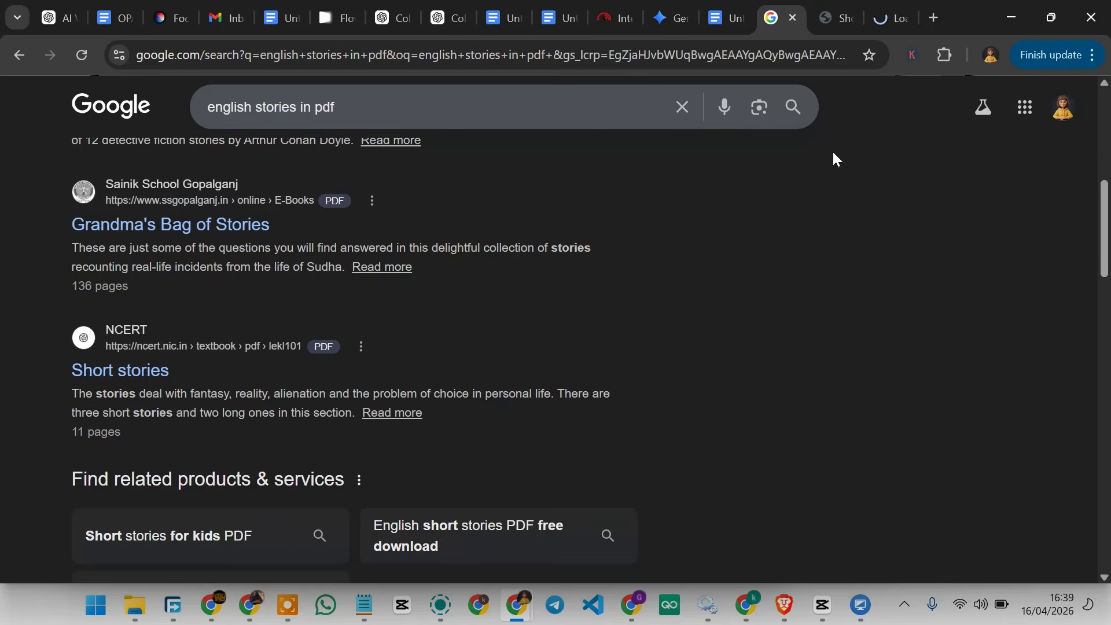
pyautogui.click(889, 7)
pyautogui.moveTo(1106, 145); pyautogui.dragTo(1106, 176)
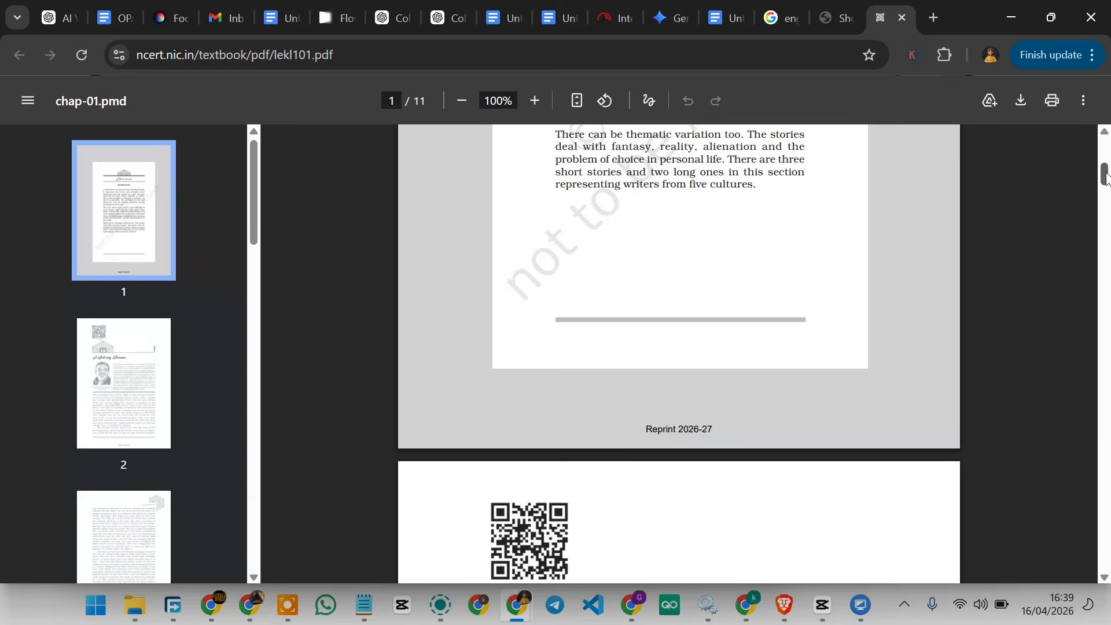
pyautogui.scroll(-15, 1105, 177)
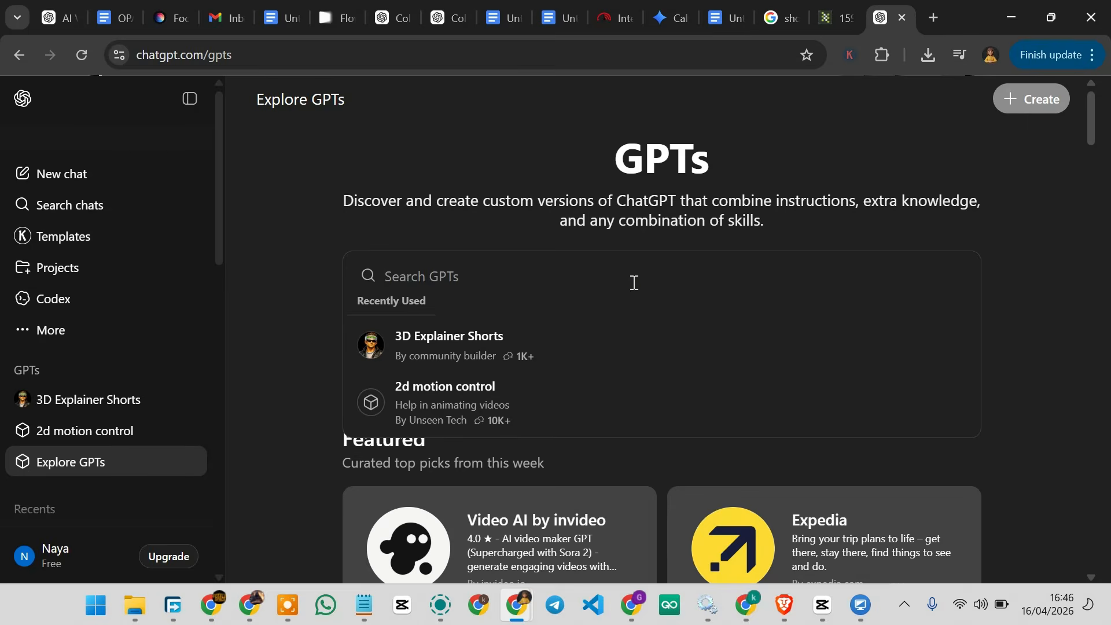
# Search the ChatGPT GPT directory for "veo 3 prompts" and open VEO 3 Prompt Builder.
pyautogui.write('veo')
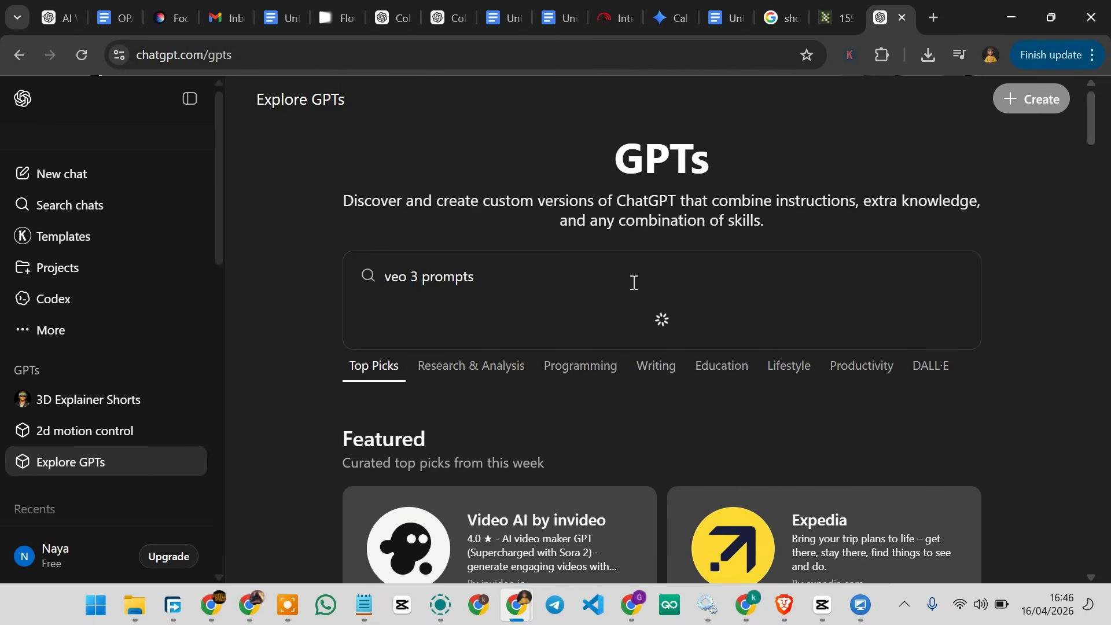
pyautogui.write(' 3 prompts')
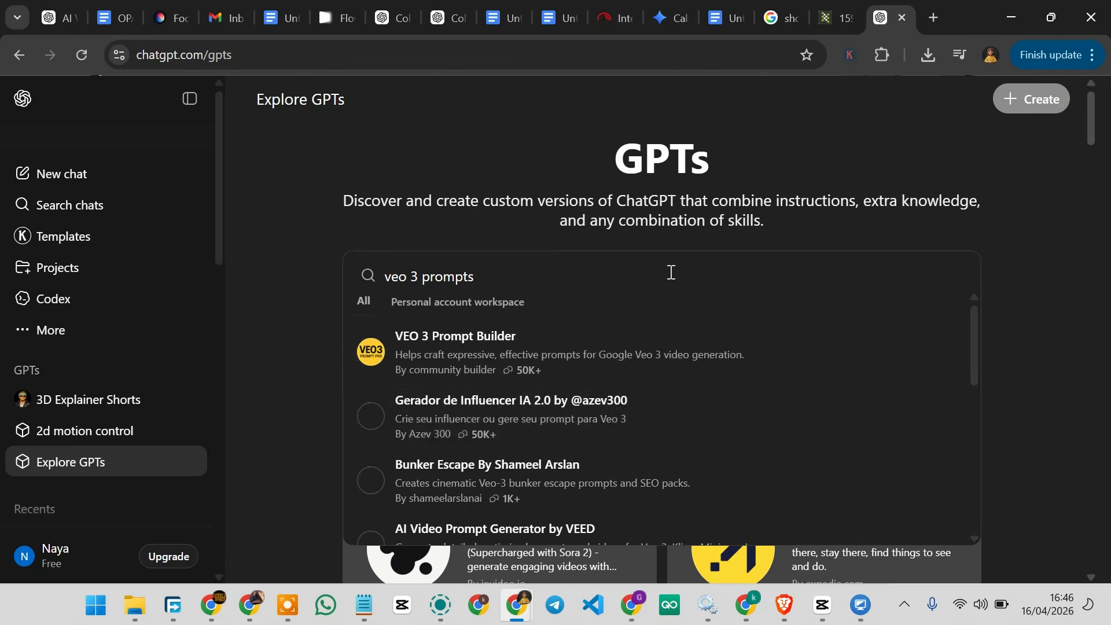
pyautogui.click(685, 345)
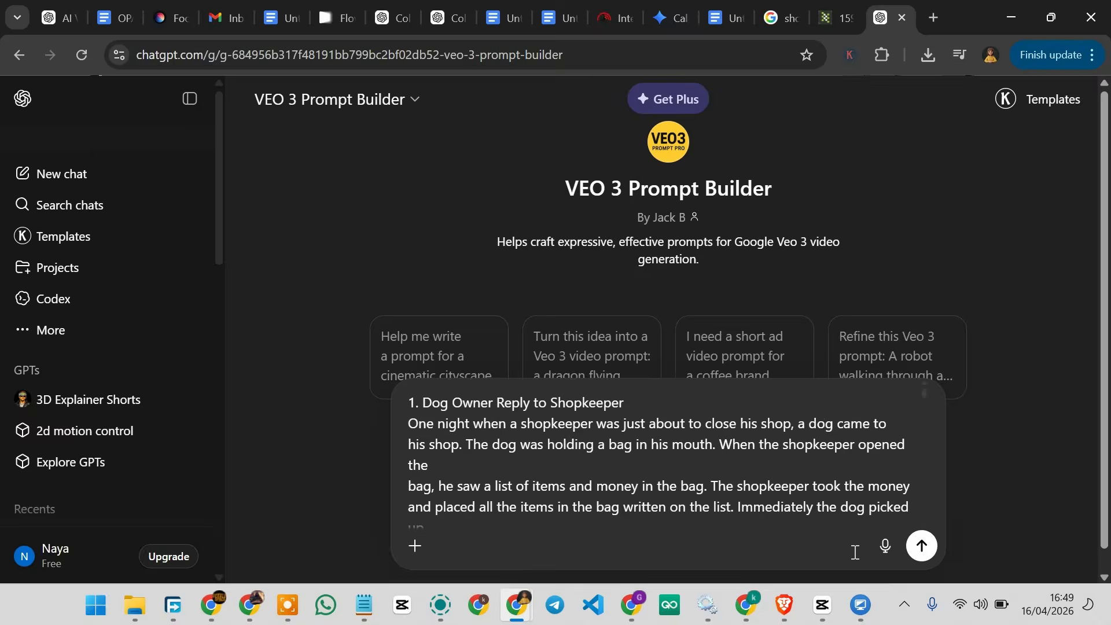
# Below the pasted stories, add a request to generate prompts line by line in 3d pixel animation style, and submit it.
pyautogui.write('Generate prompts for this story line by line in 3d pixel animation')
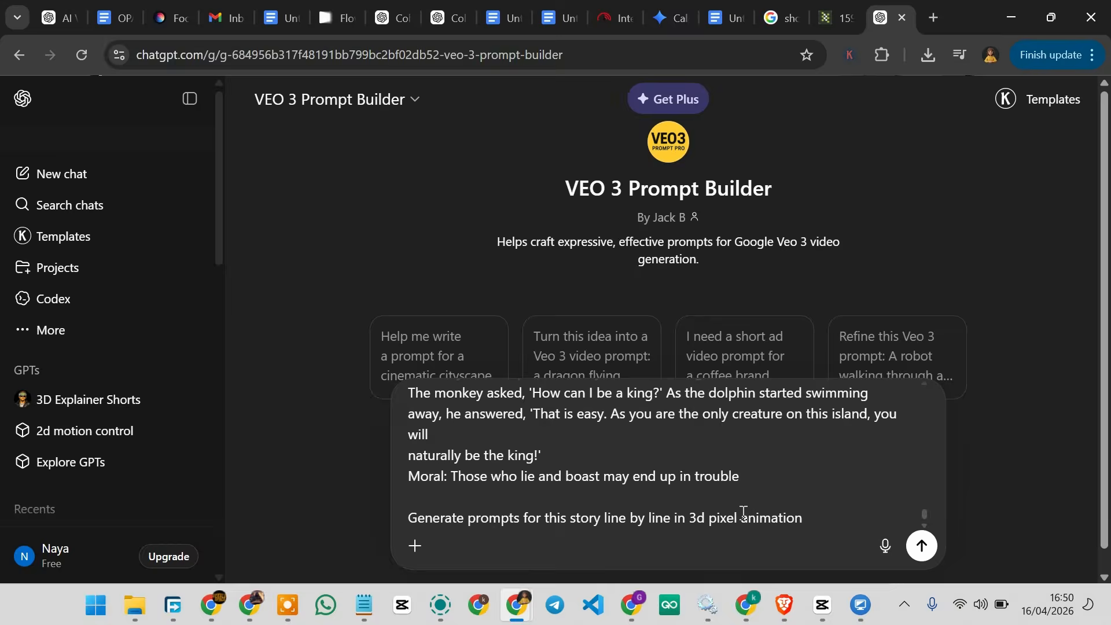
pyautogui.click(742, 517)
pyautogui.write('style')
pyautogui.press('Return')
pyautogui.scroll(-4, 843, 390)
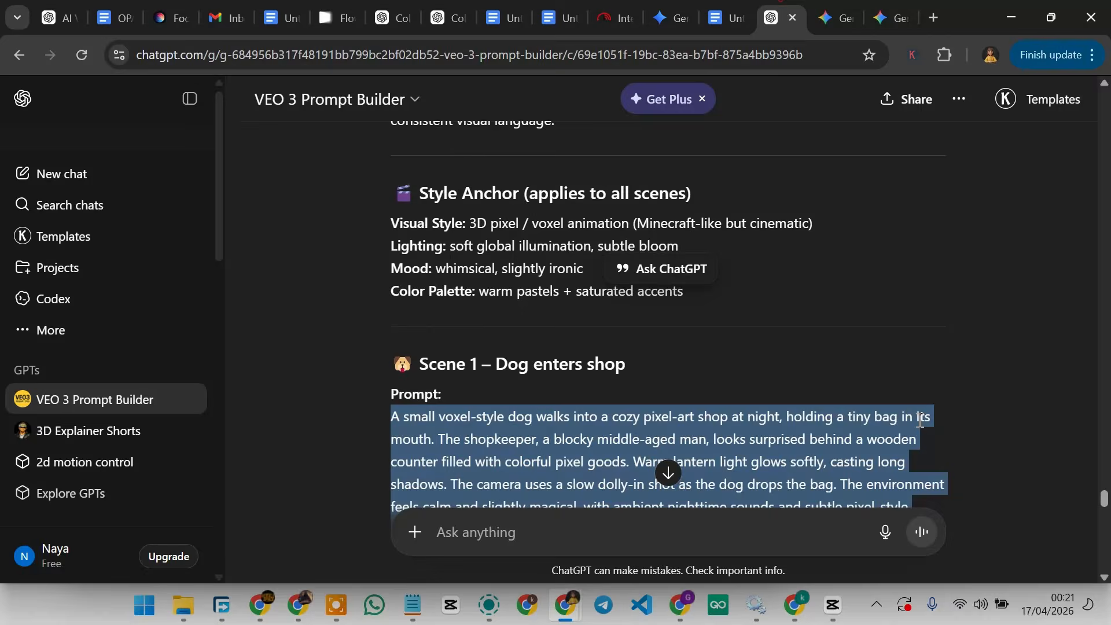
# Switch to Gemini Enterprise and submit the Scene 1 prompt about the voxel-style dog entering a pixel-art shop as a video generation.
pyautogui.scroll(-2, 666, 376)
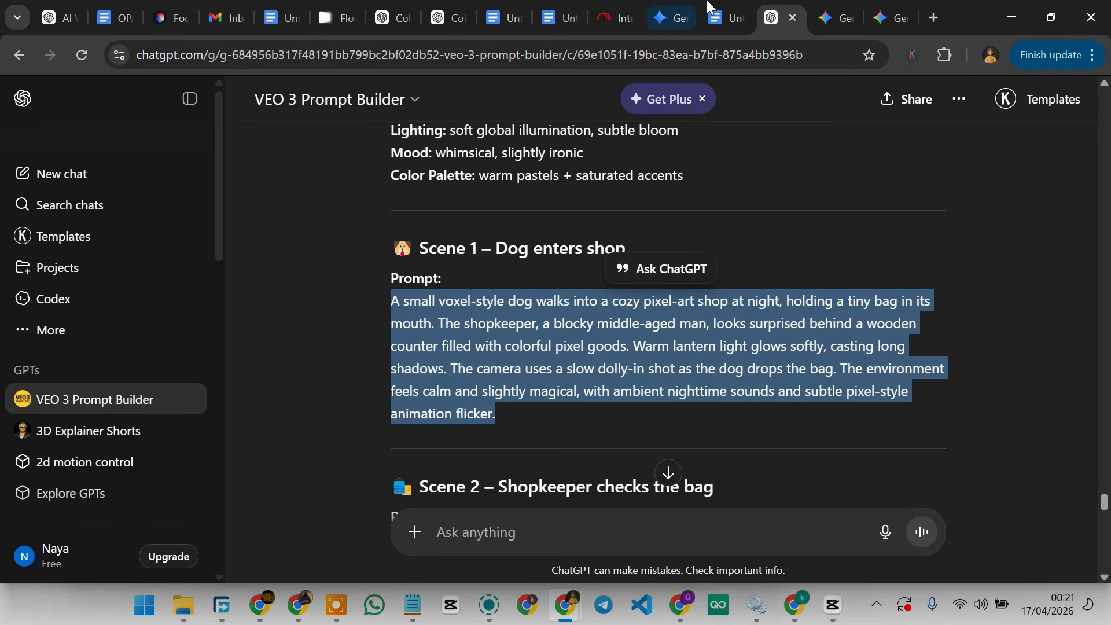
pyautogui.click(666, 17)
pyautogui.write('A small voxel-style dog walks into a cozy pixel-art shop at night, holding a tiny bag in its mouth. The shopkeeper, a blocky middle-aged man, looks surprised behind a wooden counter filled with colorful pixel goods. Warm lantern light glows softly, casting long shadows. The camera uses a slow dolly-in shot as the dog drops the bag. The environment feels calm and slightly magical, with ambient nighttime sounds and subtle pixel-style animation flicker.')
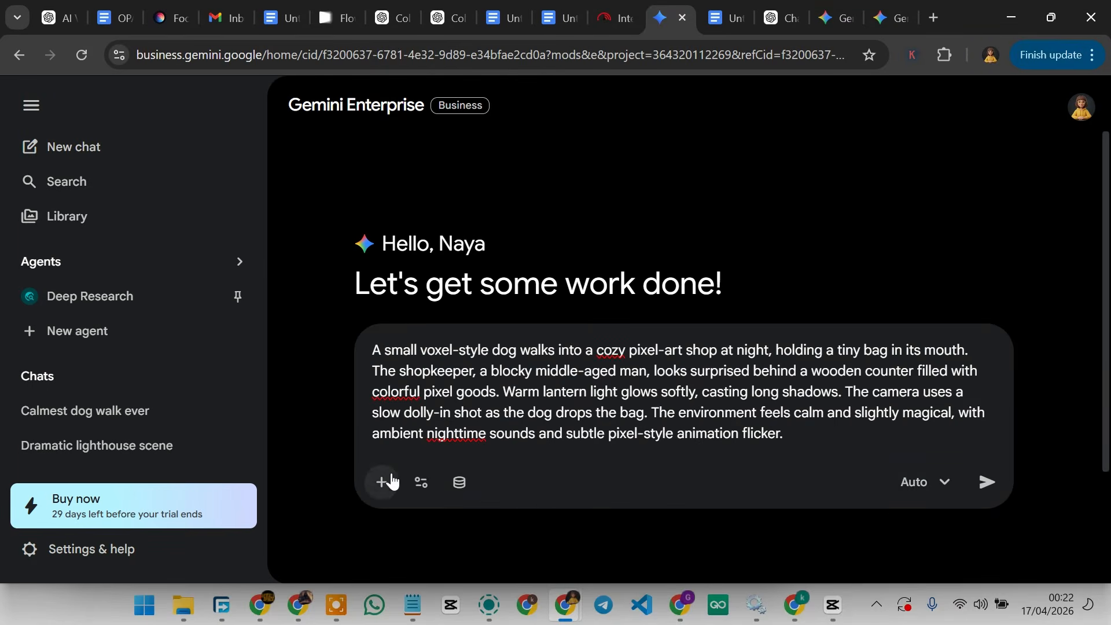
pyautogui.click(422, 482)
pyautogui.click(494, 455)
pyautogui.click(986, 482)
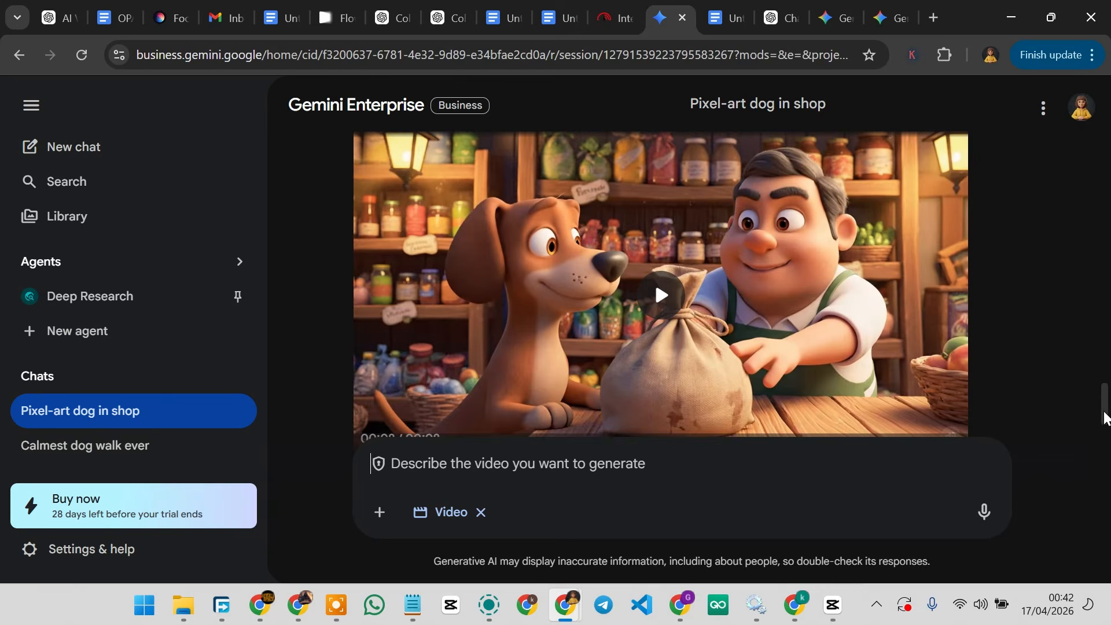
# Download the generated dog and shopkeeper video, and submit the prompt in which the shopkeeper opens the worn cloth bag and selects groceries.
pyautogui.moveTo(1105, 414)
pyautogui.mouseDown()
pyautogui.moveTo(1106, 375)
pyautogui.moveTo(1106, 407)
pyautogui.mouseUp()
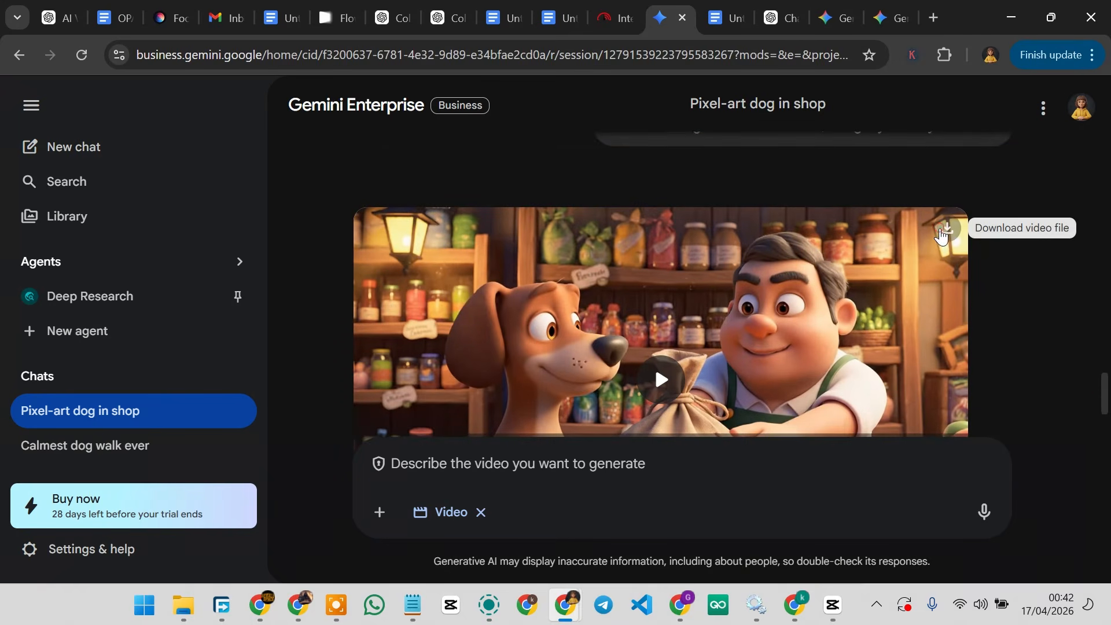
pyautogui.click(944, 233)
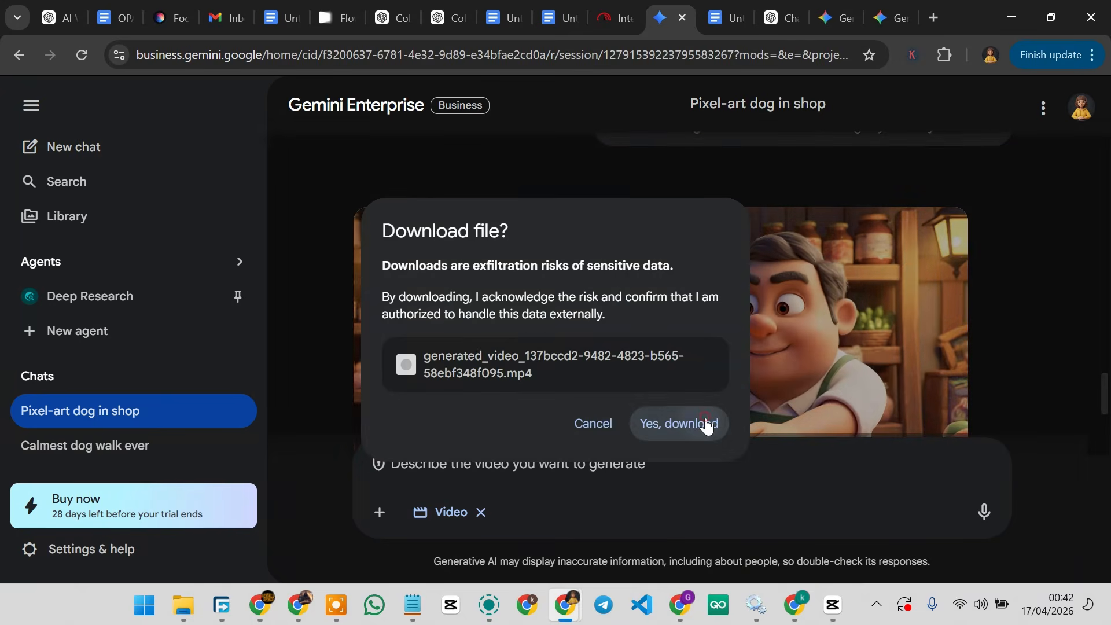
pyautogui.click(707, 424)
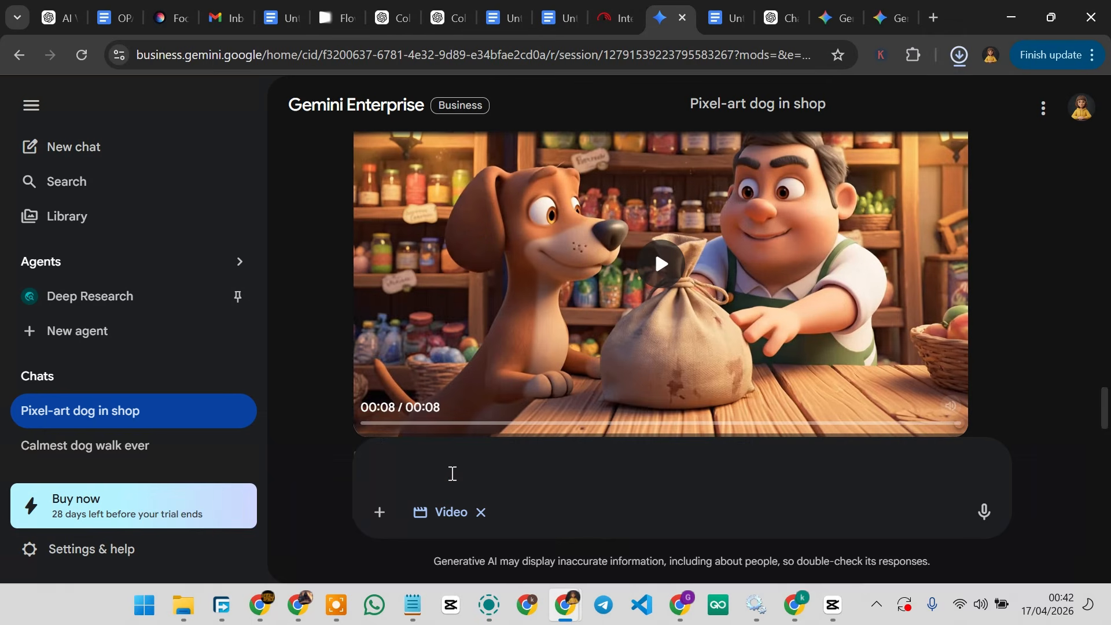
pyautogui.hotkey('ctrl', 'v')
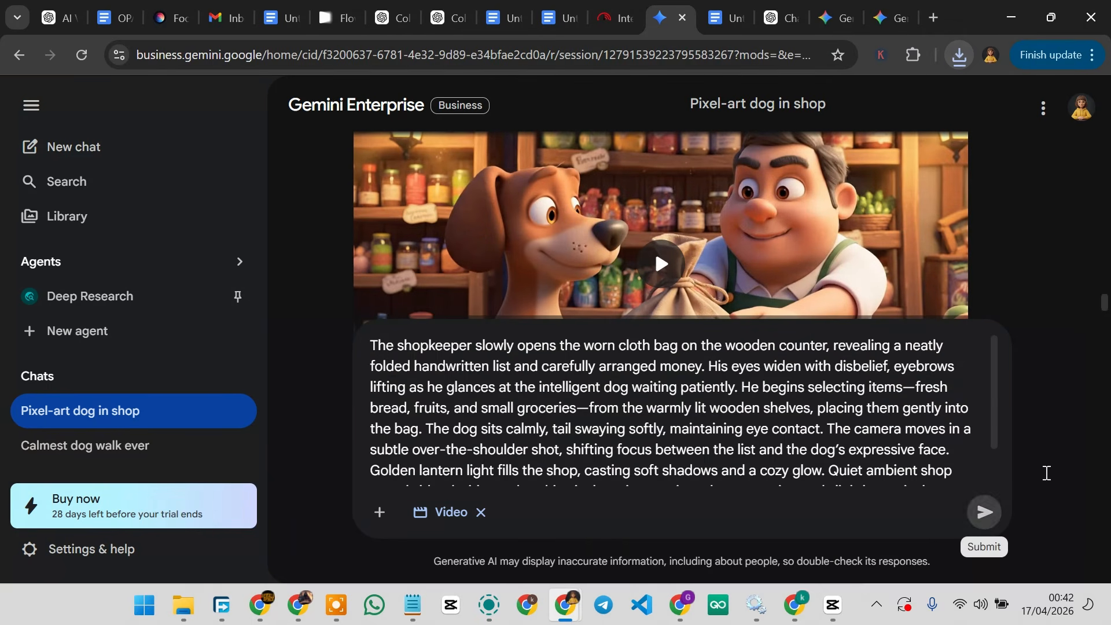
pyautogui.press('Return')
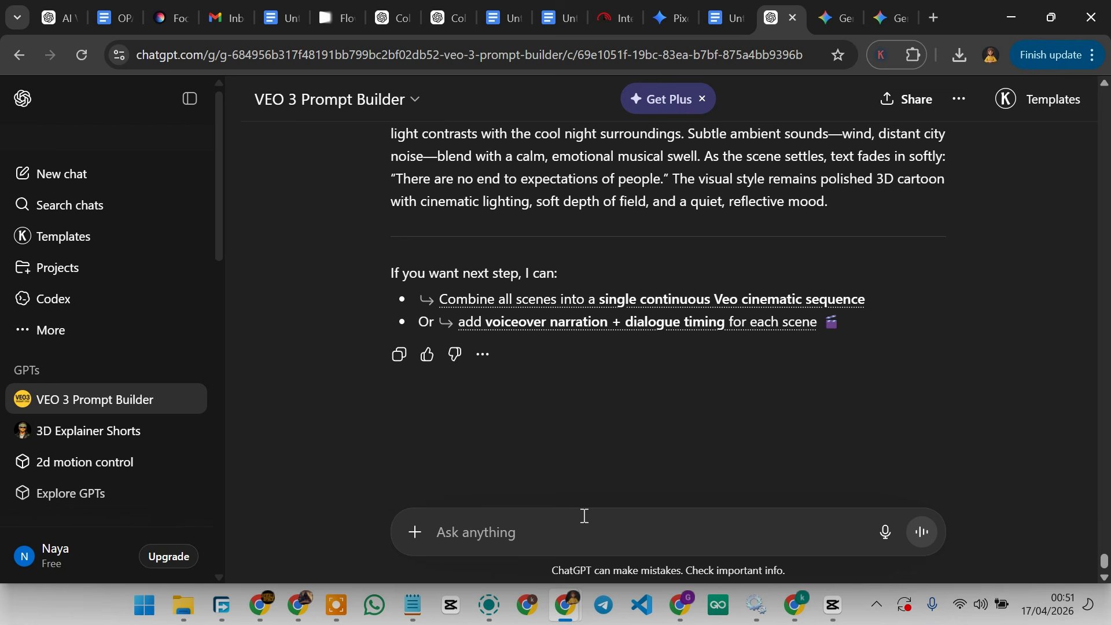
# Ask VEO 3 Prompt Builder to "WRITE A THUMBNAIL PROMPT FOR MY STORY".
pyautogui.write('WRITE A T')
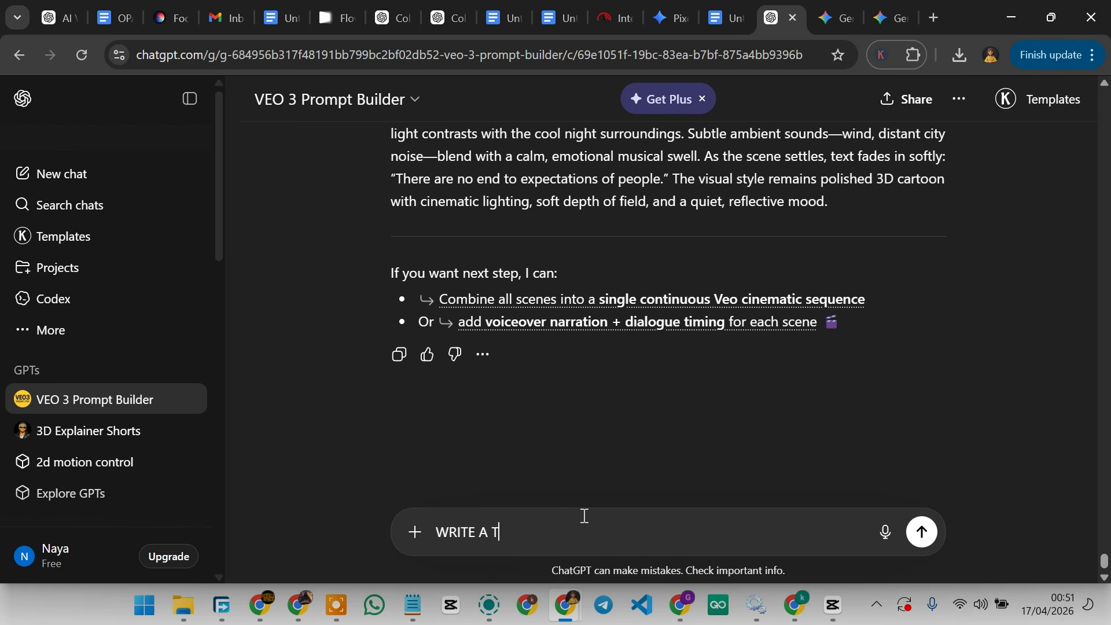
pyautogui.write('HUMBNAIL PROMPT FOR MY ST')
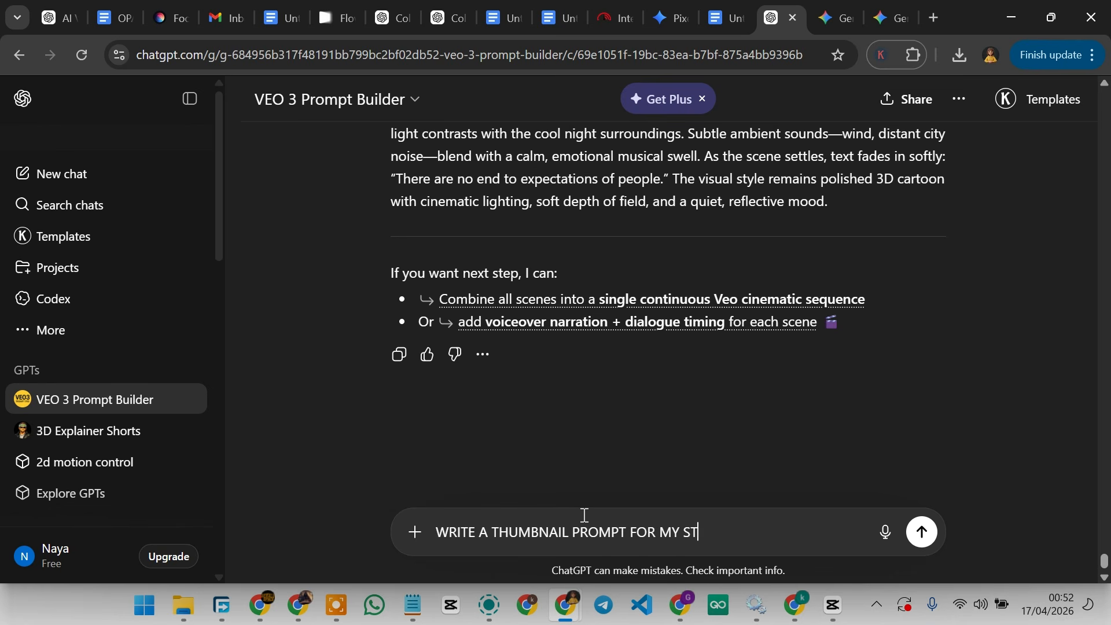
pyautogui.write('ORY')
pyautogui.press('Return')
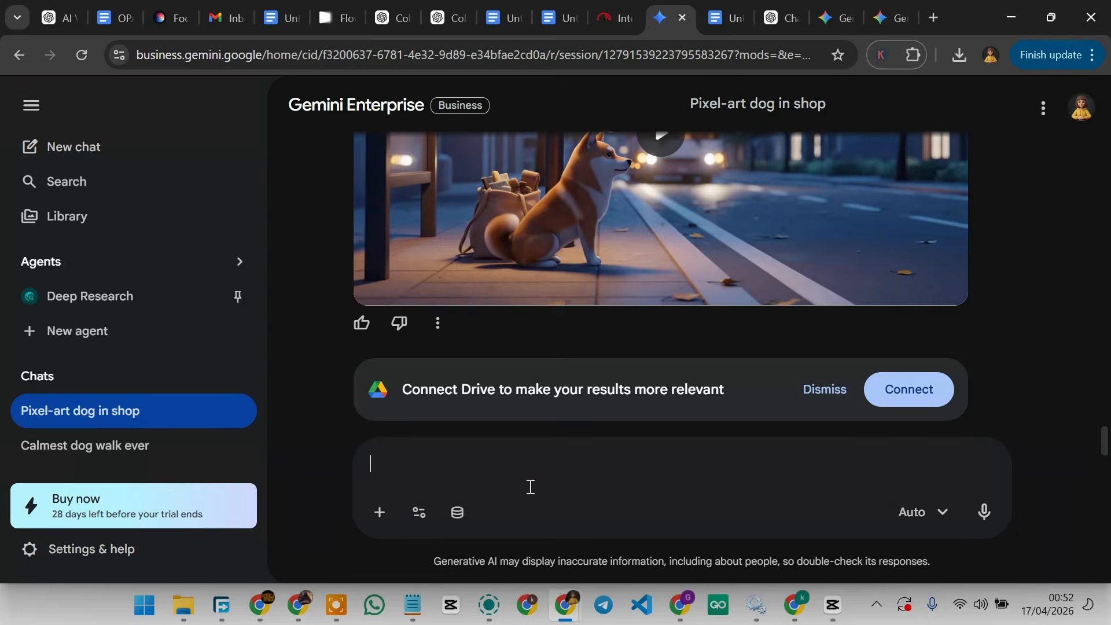
# Switch to Gemini Enterprise, submit the sad brown dog thumbnail prompt using Generate images (NB2), and open the generated image.
pyautogui.hotkey('ctrl', 'v')
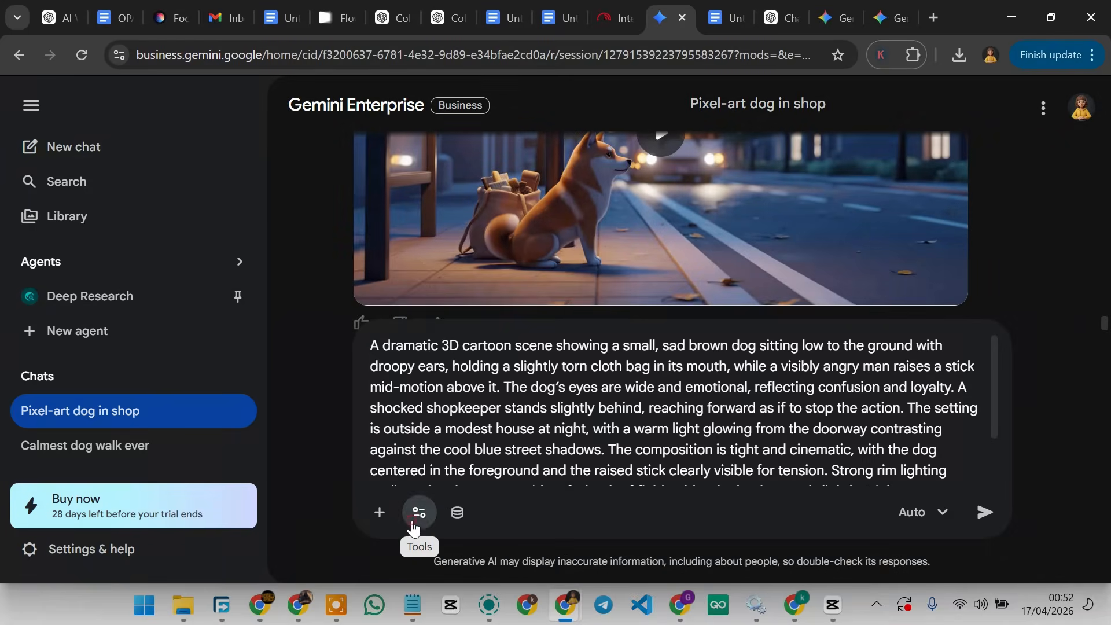
pyautogui.click(417, 512)
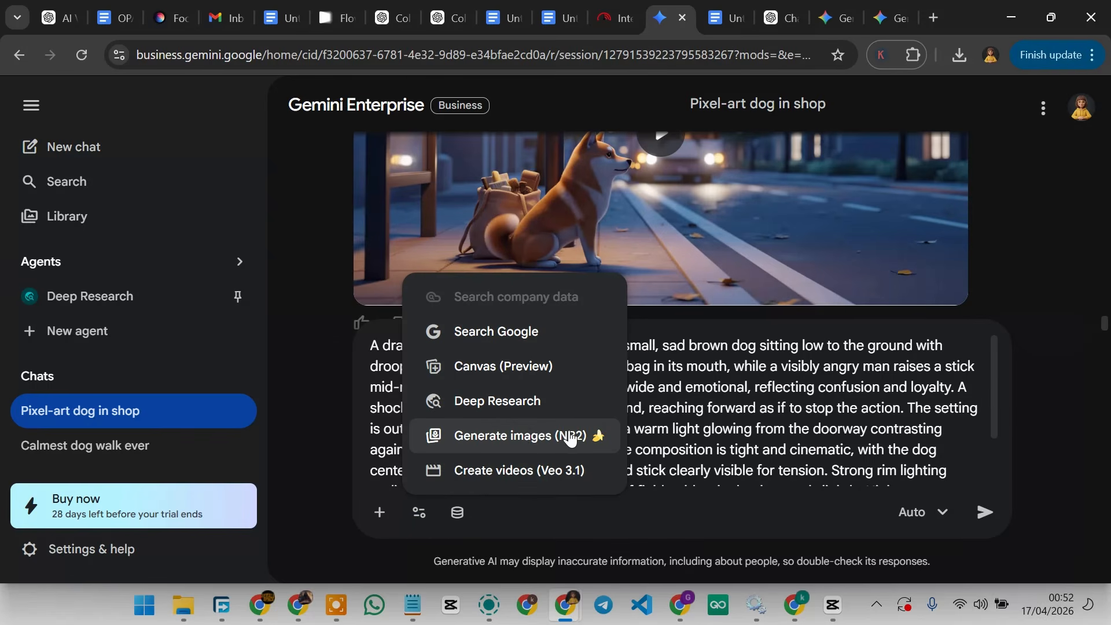
pyautogui.click(515, 437)
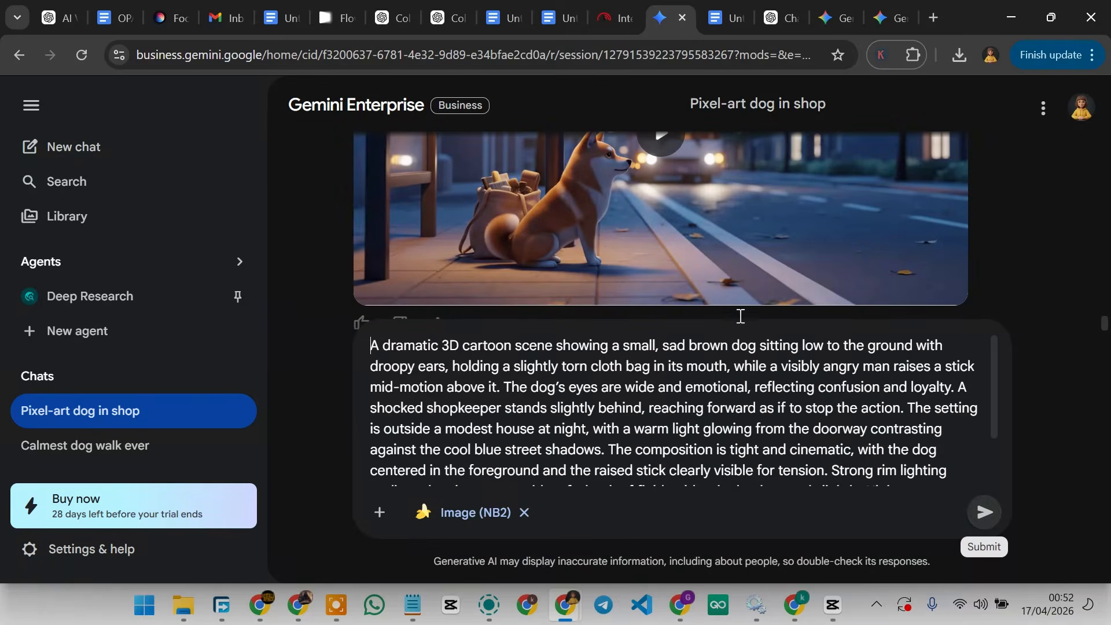
pyautogui.click(979, 516)
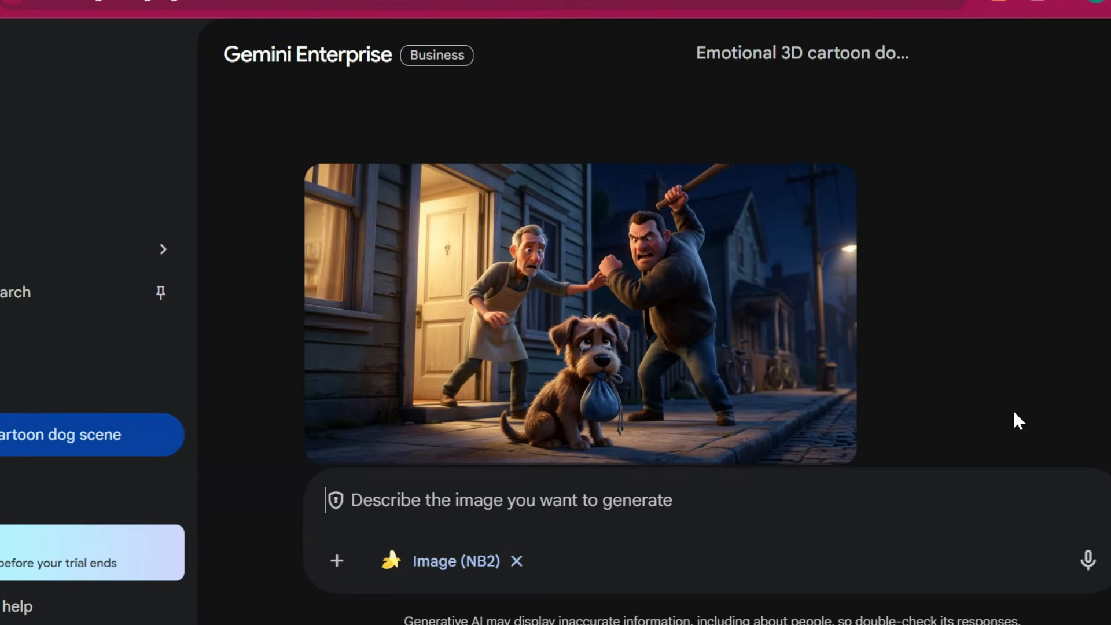
pyautogui.click(681, 336)
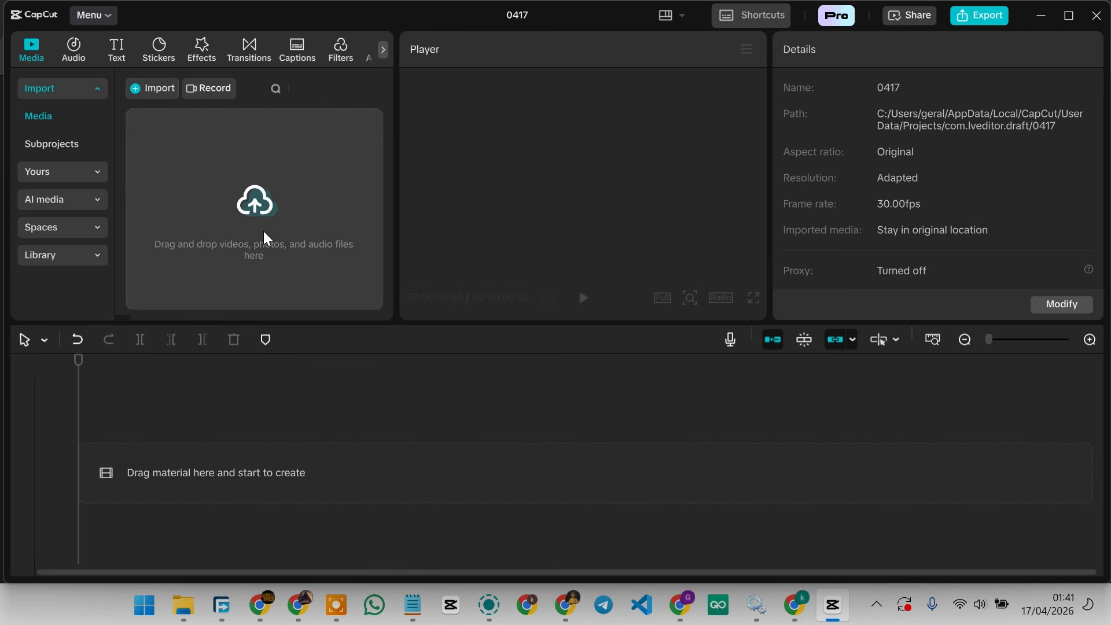
# Switch to CapCut and import the five generated video files from the Downloads folder.
pyautogui.click(278, 234)
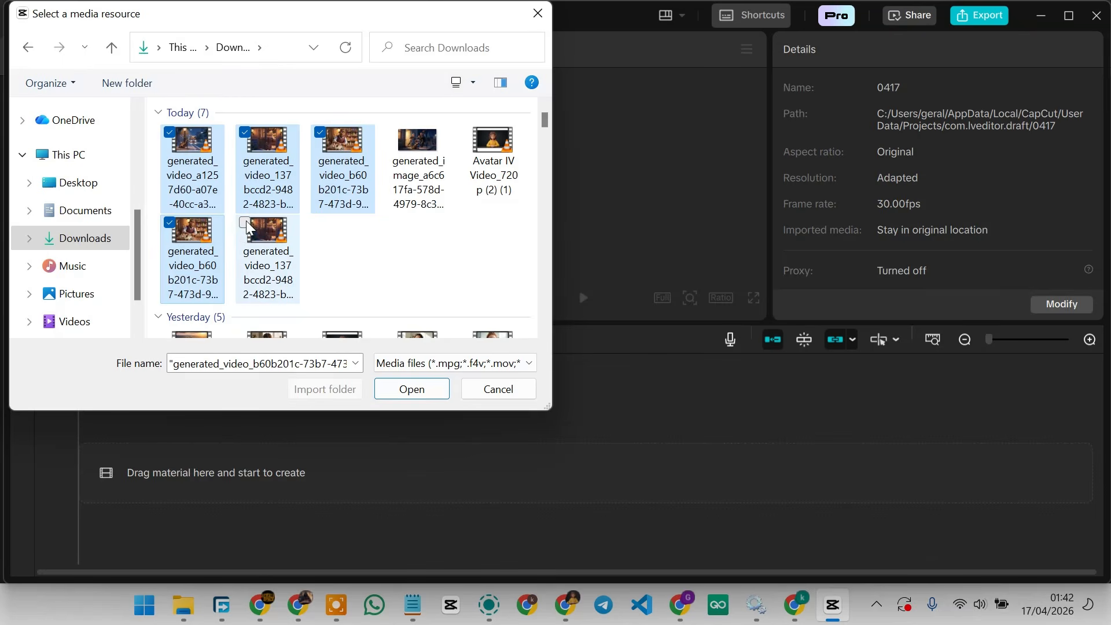
pyautogui.click(249, 228)
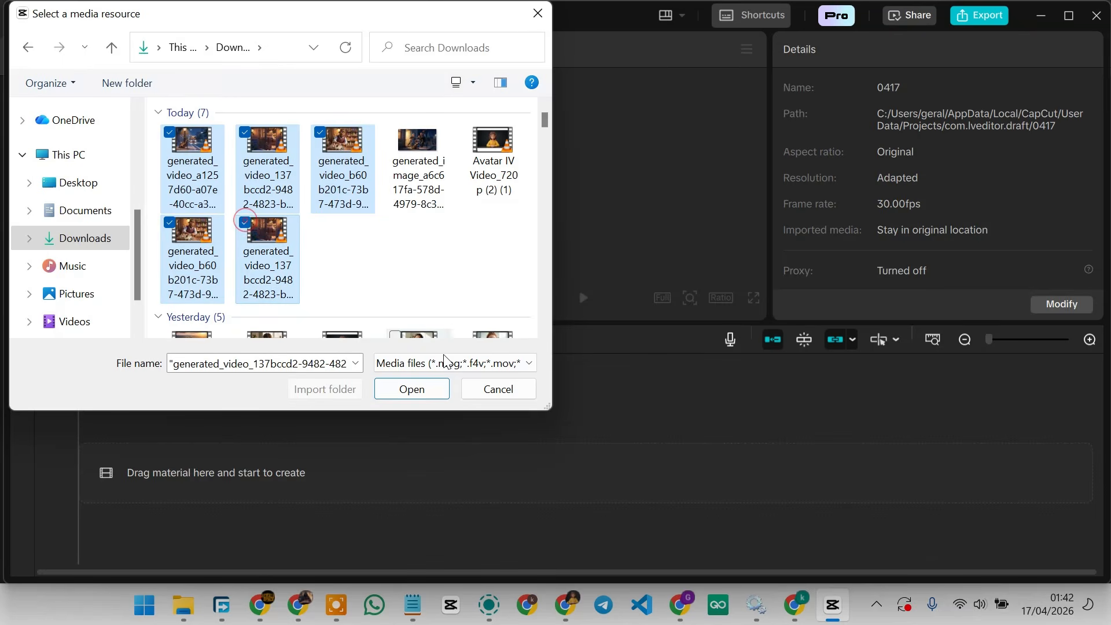
pyautogui.click(429, 391)
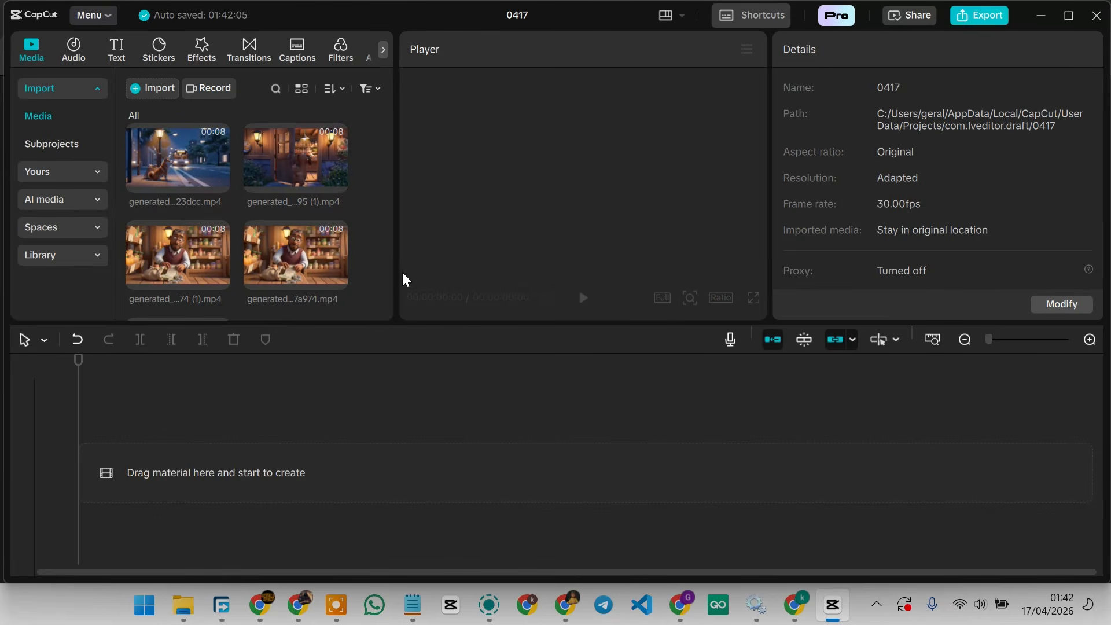
pyautogui.scroll(-2, 330, 217)
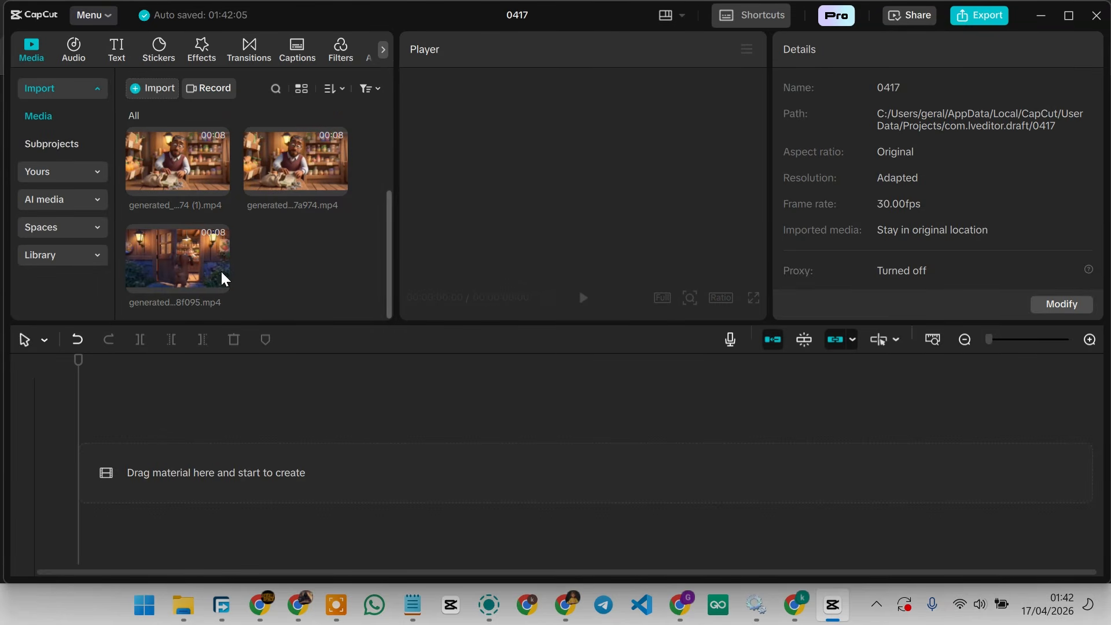
pyautogui.scroll(2, 321, 264)
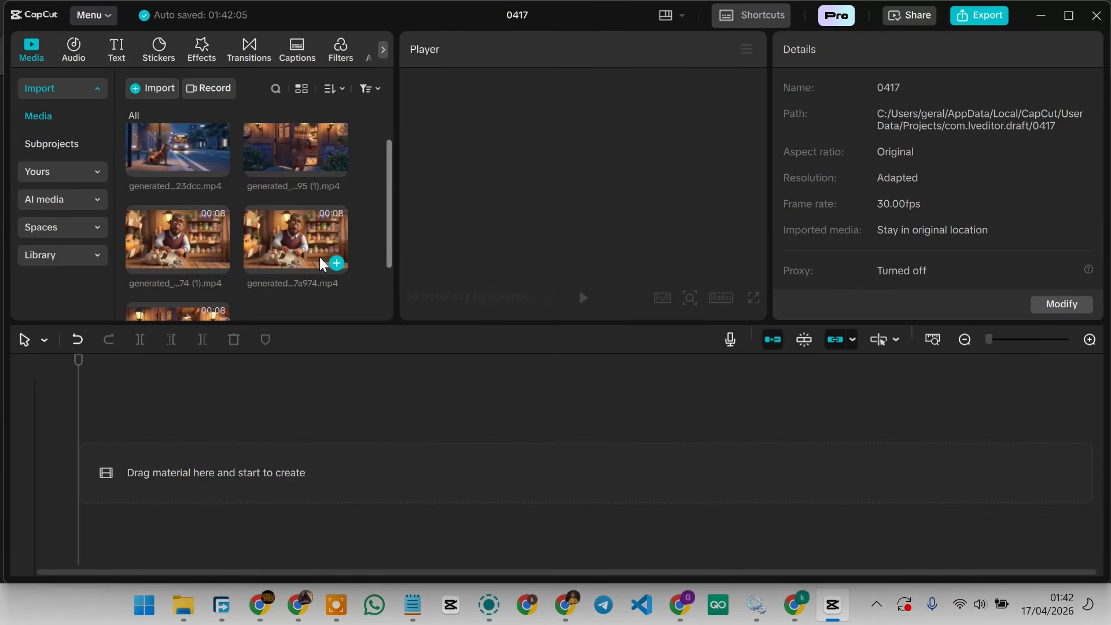
pyautogui.scroll(-2, 208, 275)
pyautogui.moveTo(208, 275); pyautogui.dragTo(185, 447)
pyautogui.moveTo(451, 438); pyautogui.dragTo(474, 501)
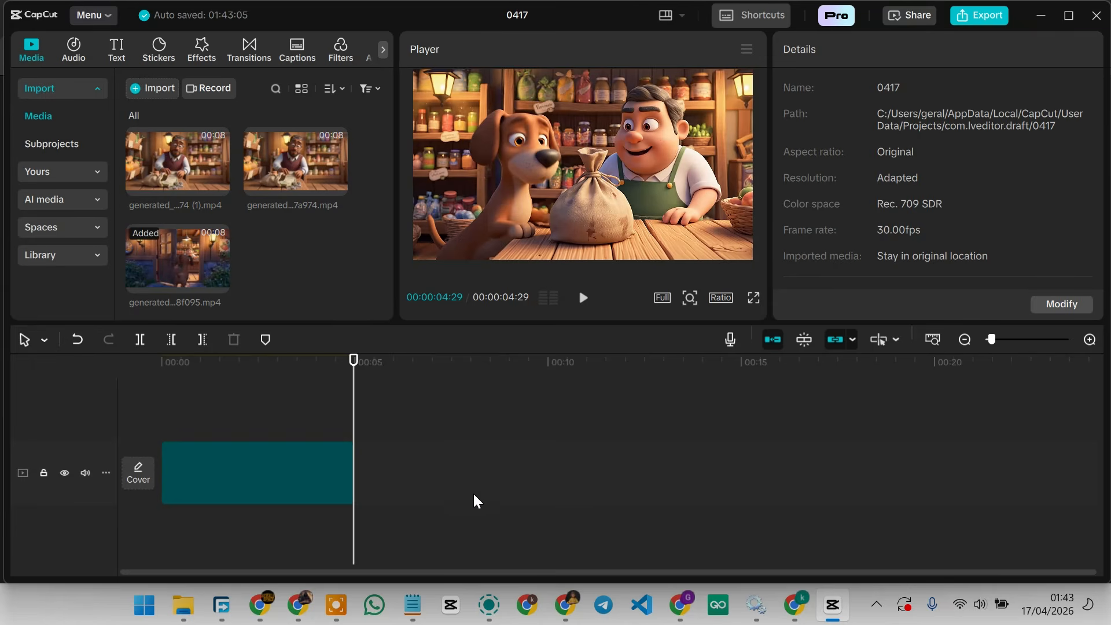
pyautogui.hotkey('ctrl', 'z')
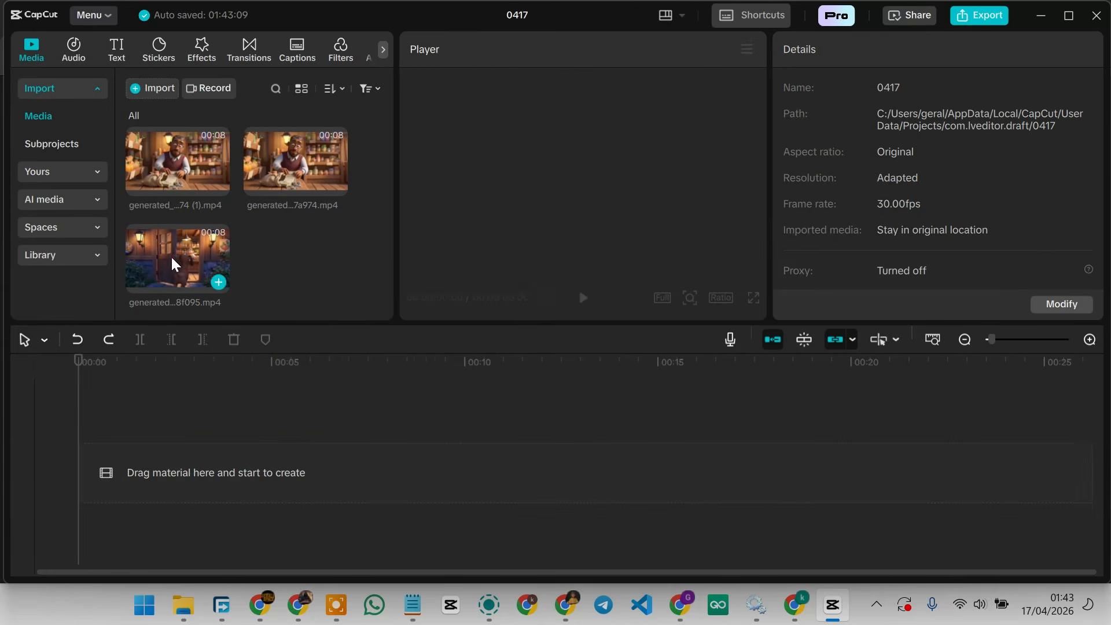
# Place the shop entrance, shopkeeper with cloth bag, and dog at the bus stop clips end to end on the timeline in that order.
pyautogui.moveTo(215, 281); pyautogui.dragTo(259, 460)
pyautogui.click(966, 343)
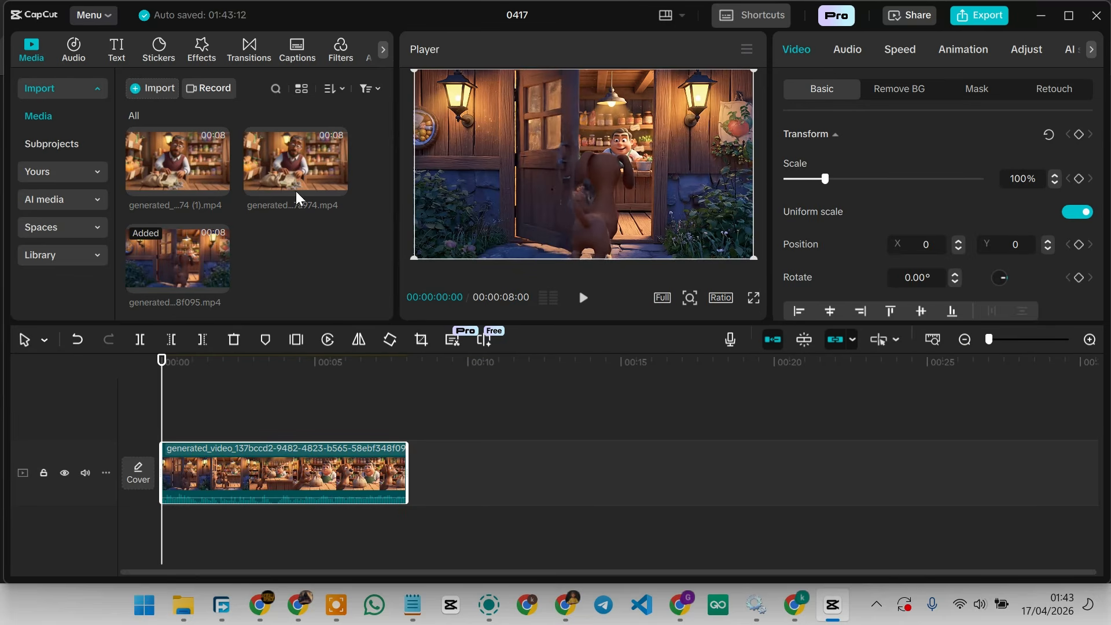
pyautogui.moveTo(182, 177); pyautogui.dragTo(491, 465)
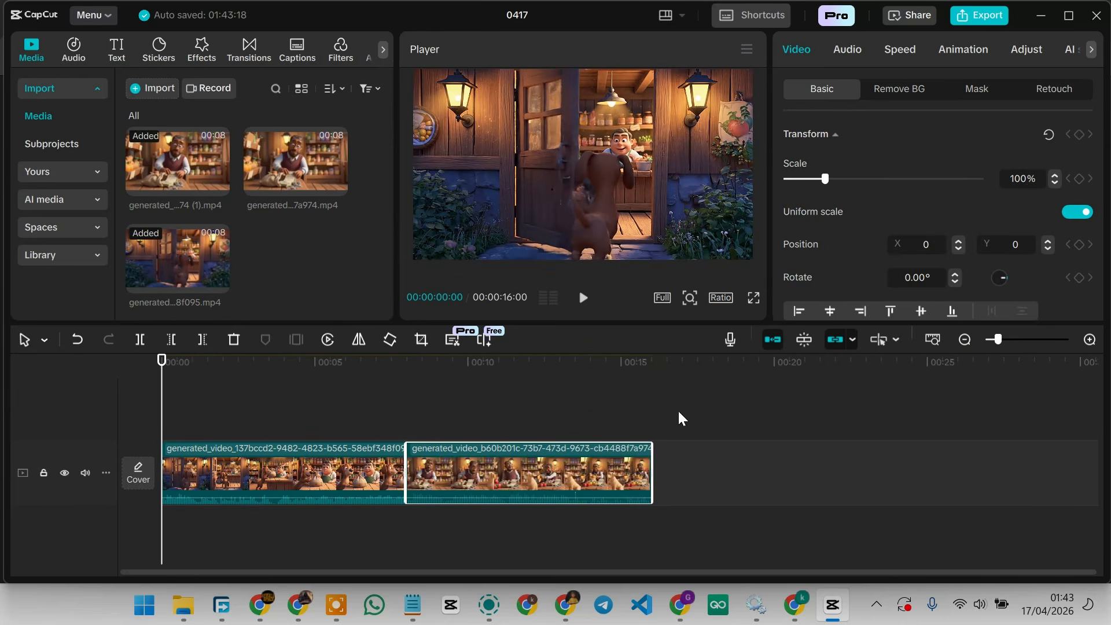
pyautogui.click(658, 391)
pyautogui.scroll(2, 277, 206)
pyautogui.moveTo(184, 170); pyautogui.dragTo(789, 461)
pyautogui.click(192, 425)
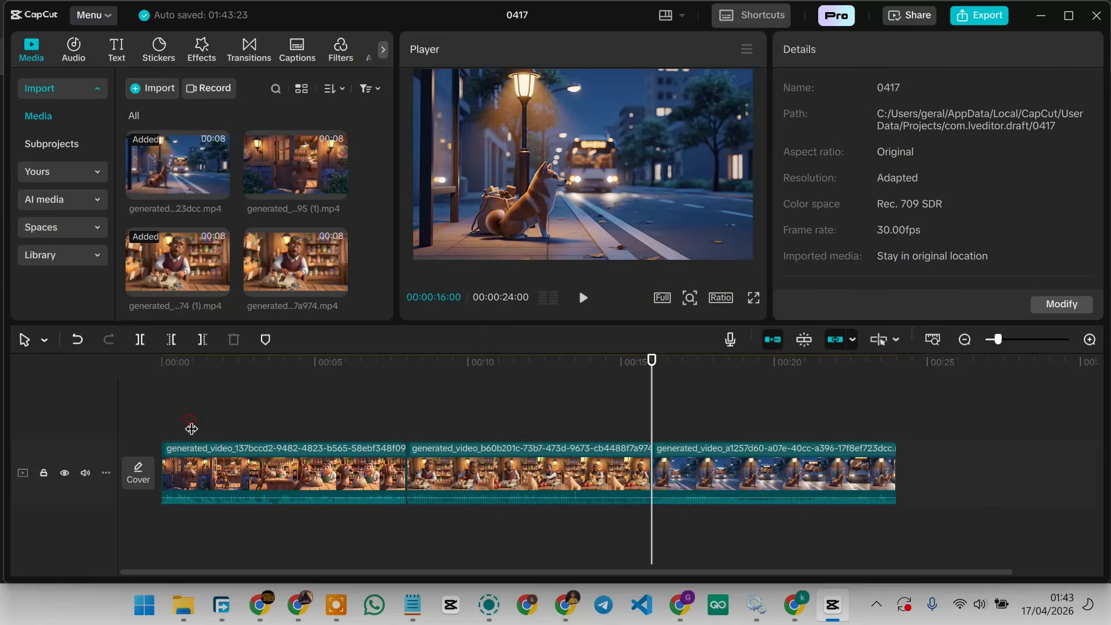
pyautogui.click(162, 432)
pyautogui.click(306, 420)
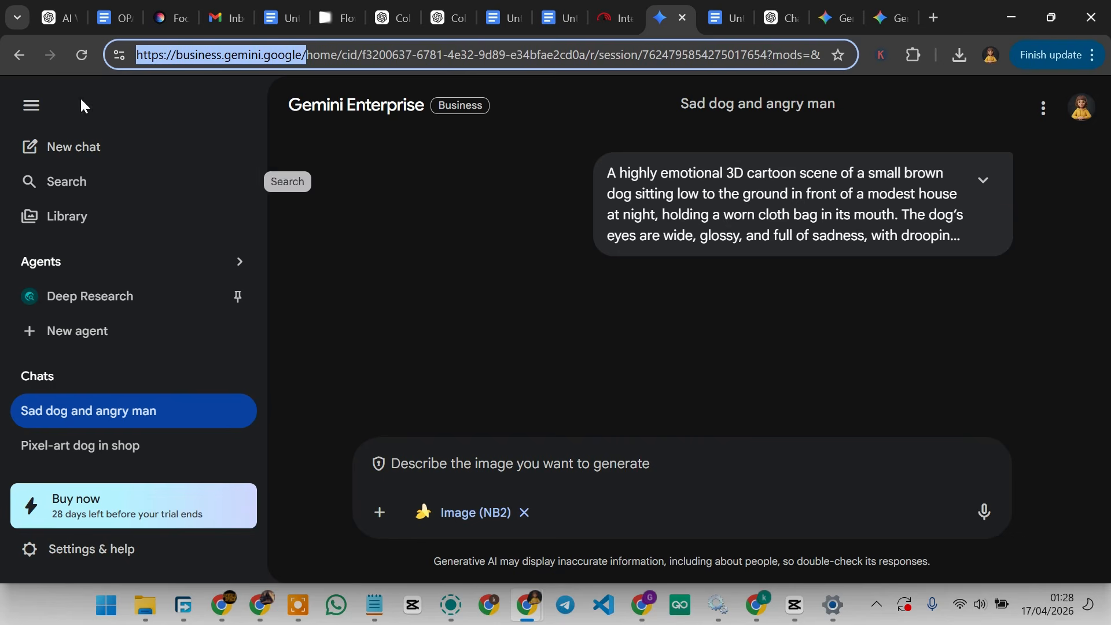
# Switch to Gemini Enterprise, start a new agent from the Agents page, and postpone connecting data.
pyautogui.click(150, 270)
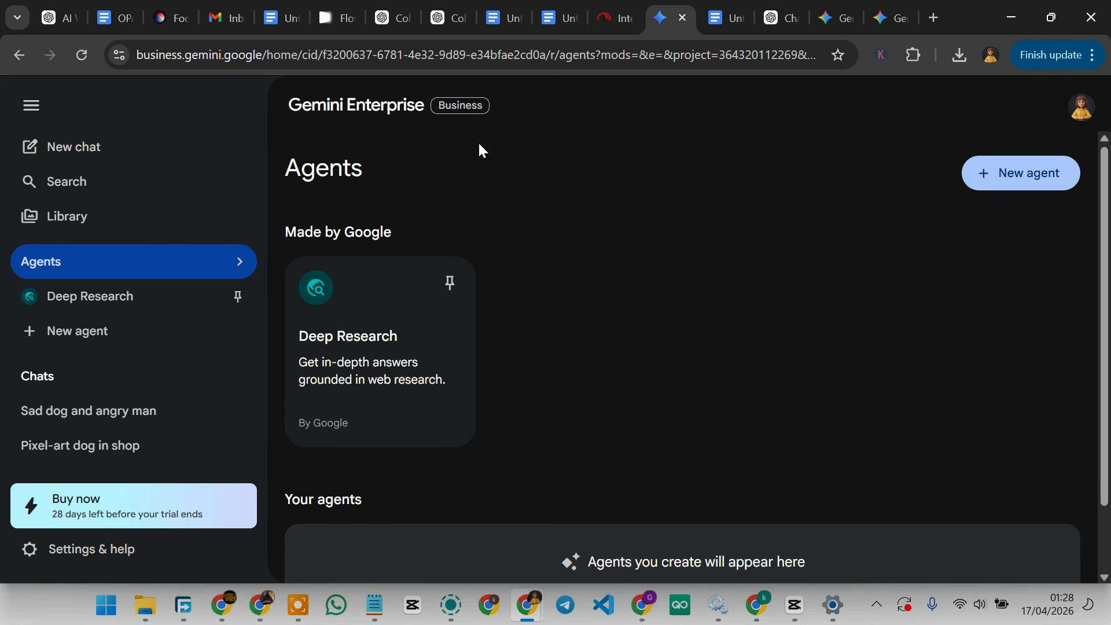
pyautogui.scroll(-2, 753, 297)
pyautogui.scroll(2, 692, 350)
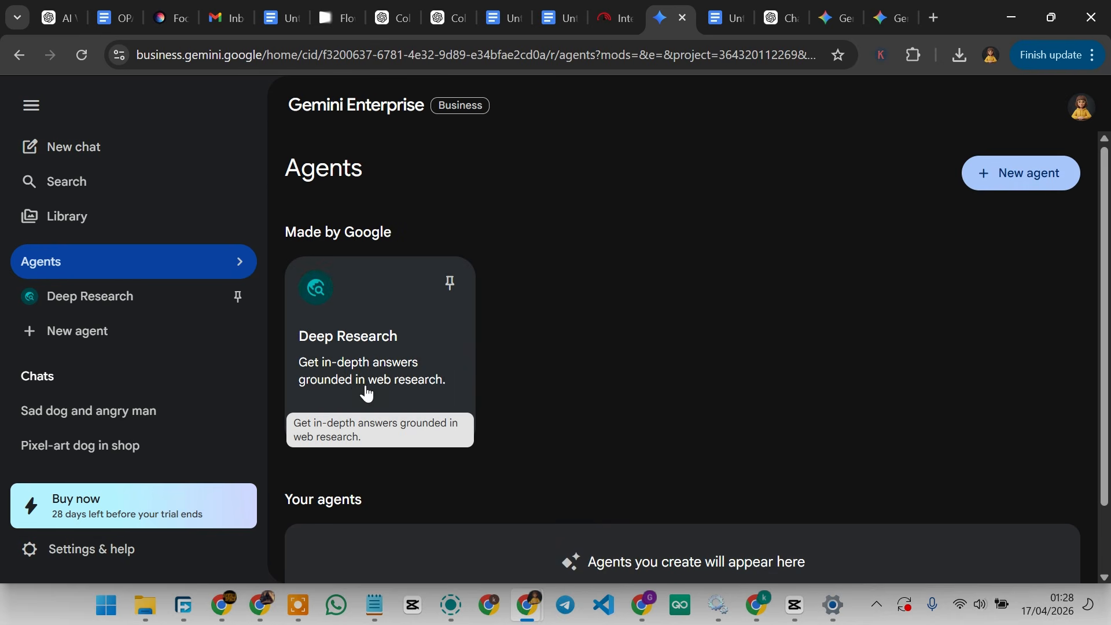
pyautogui.click(1021, 179)
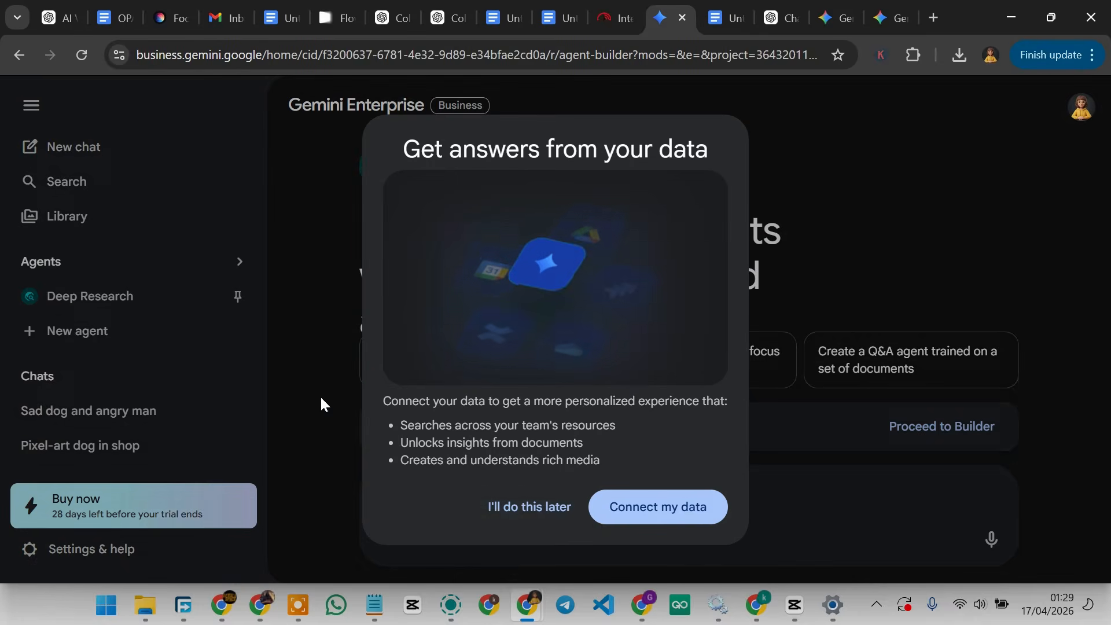
pyautogui.click(532, 512)
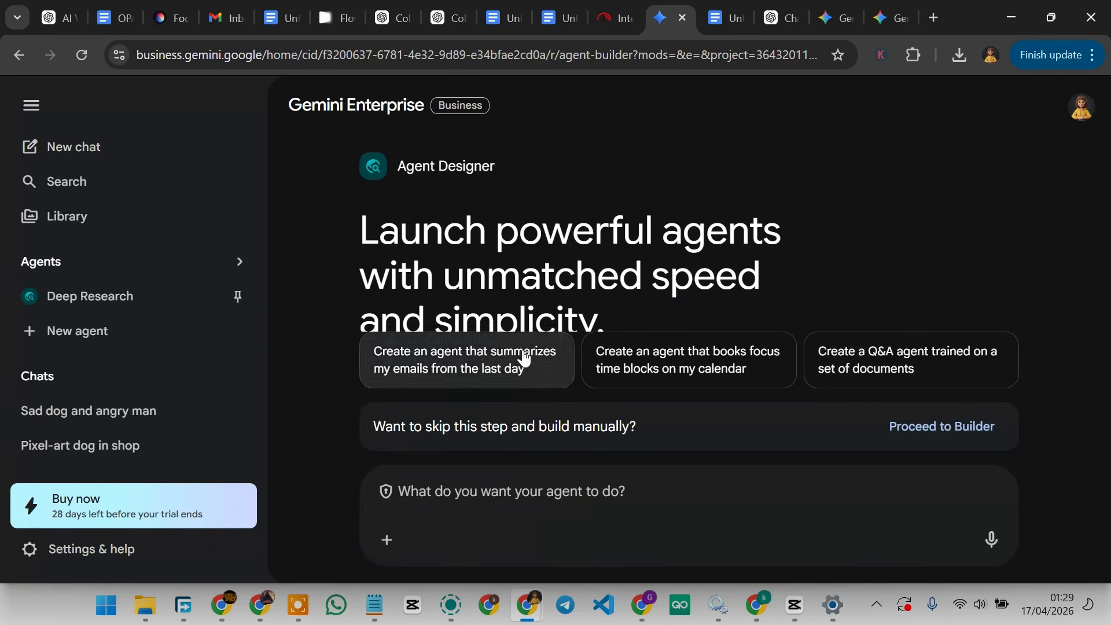